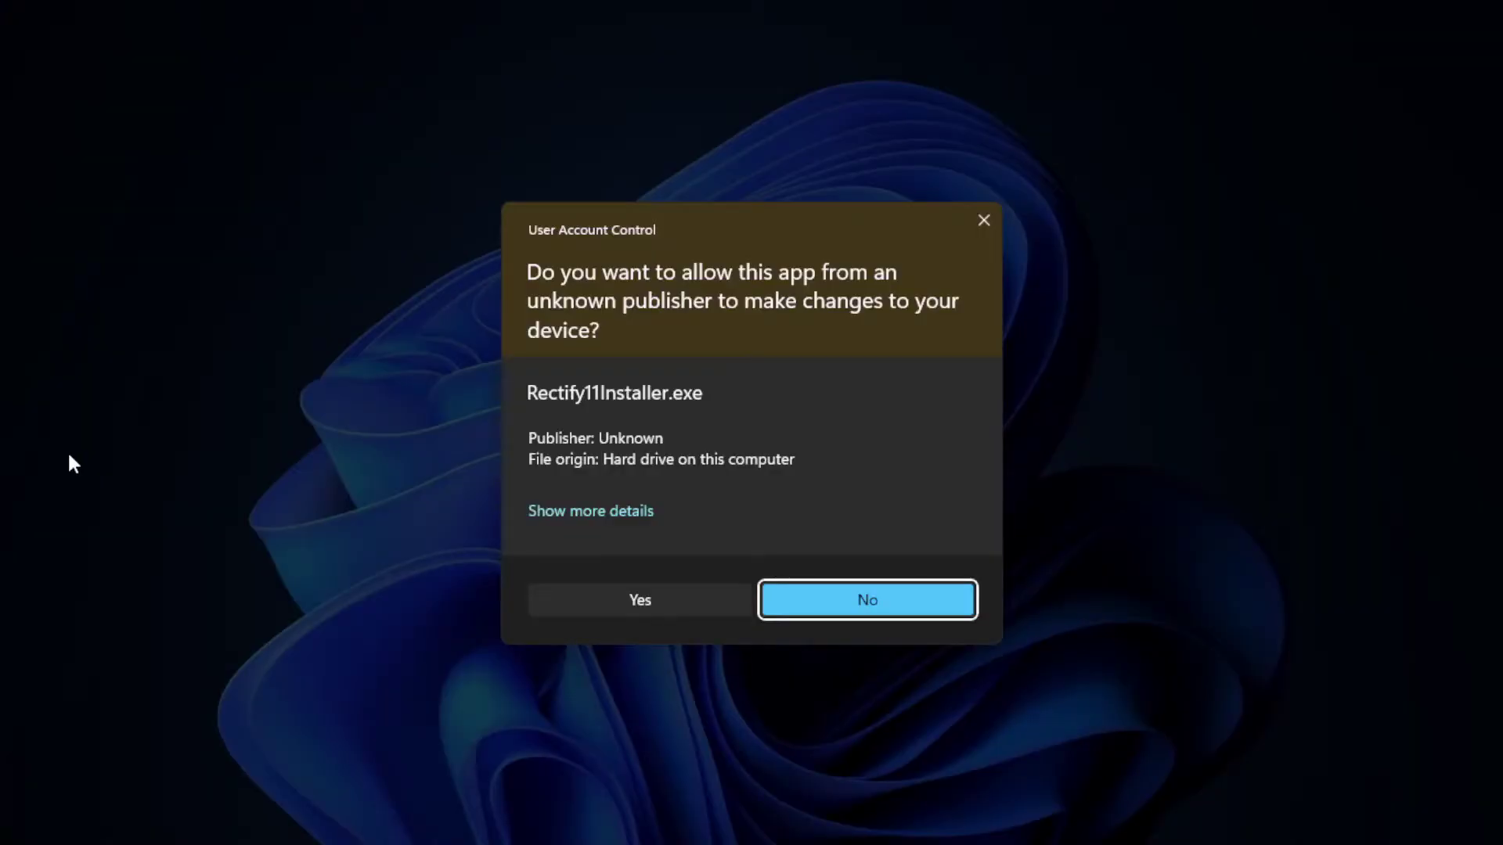
Approve the installer's admin prompt and start installing Rectify11
click(558, 599)
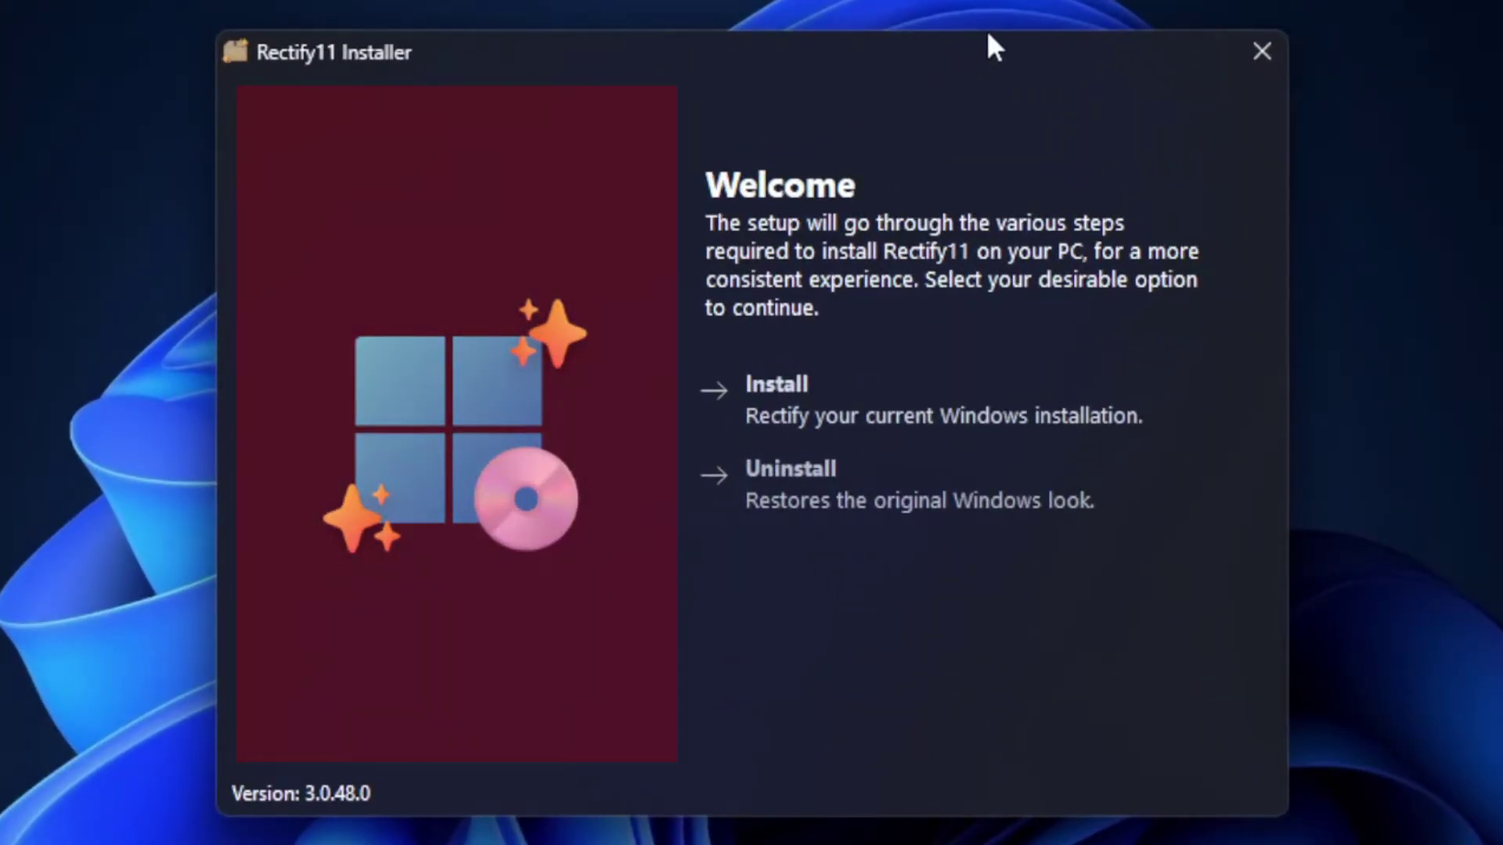
click(883, 421)
Accept the license agreement and tick the Basic system icon set
click(1067, 783)
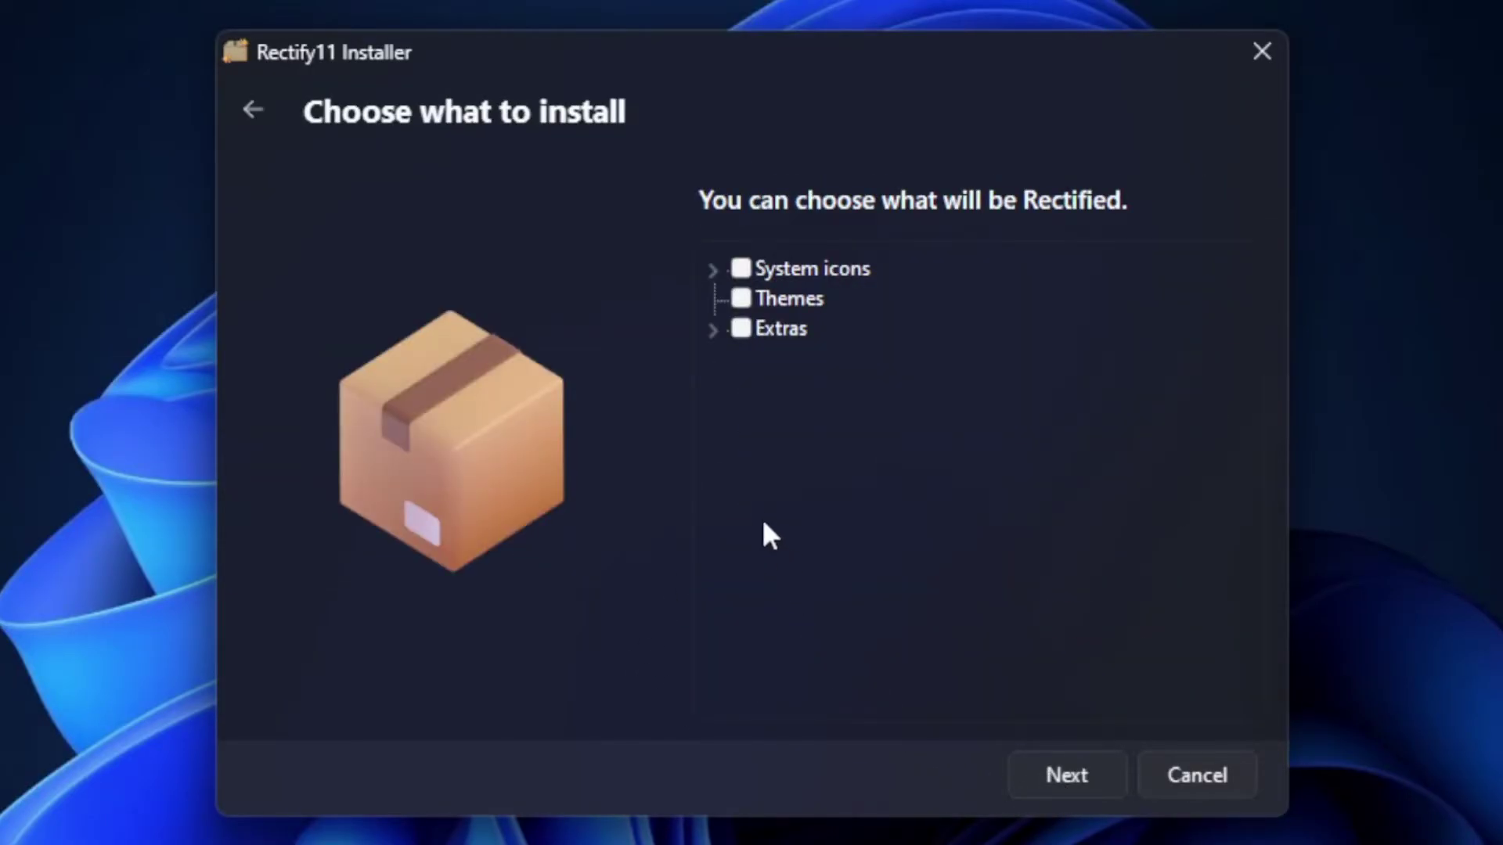
click(707, 272)
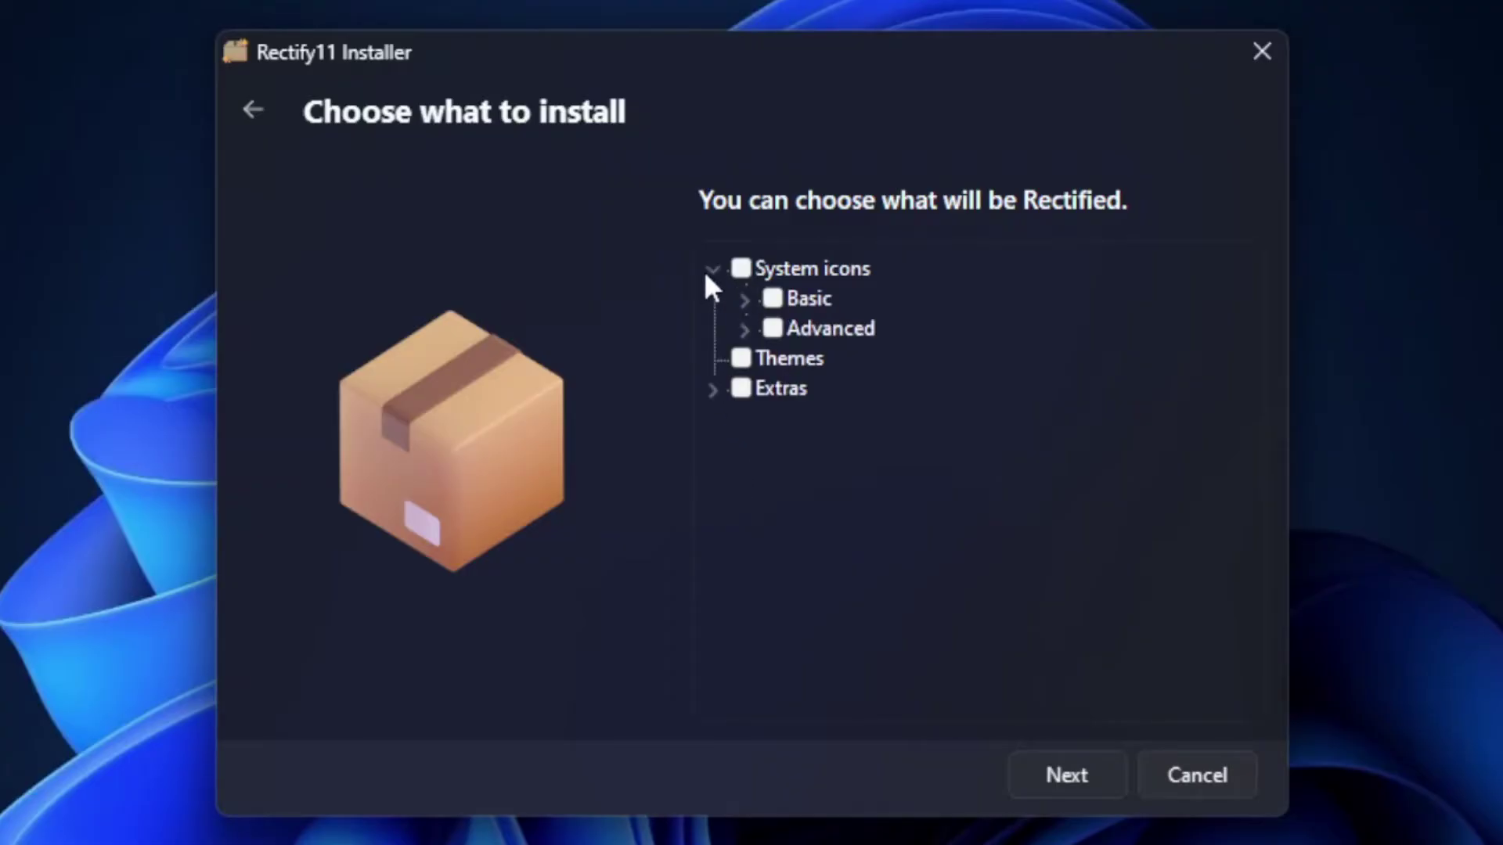
click(749, 299)
mouse_move(1248, 307)
mouse_down()
mouse_move(1230, 628)
mouse_move(1248, 298)
mouse_up()
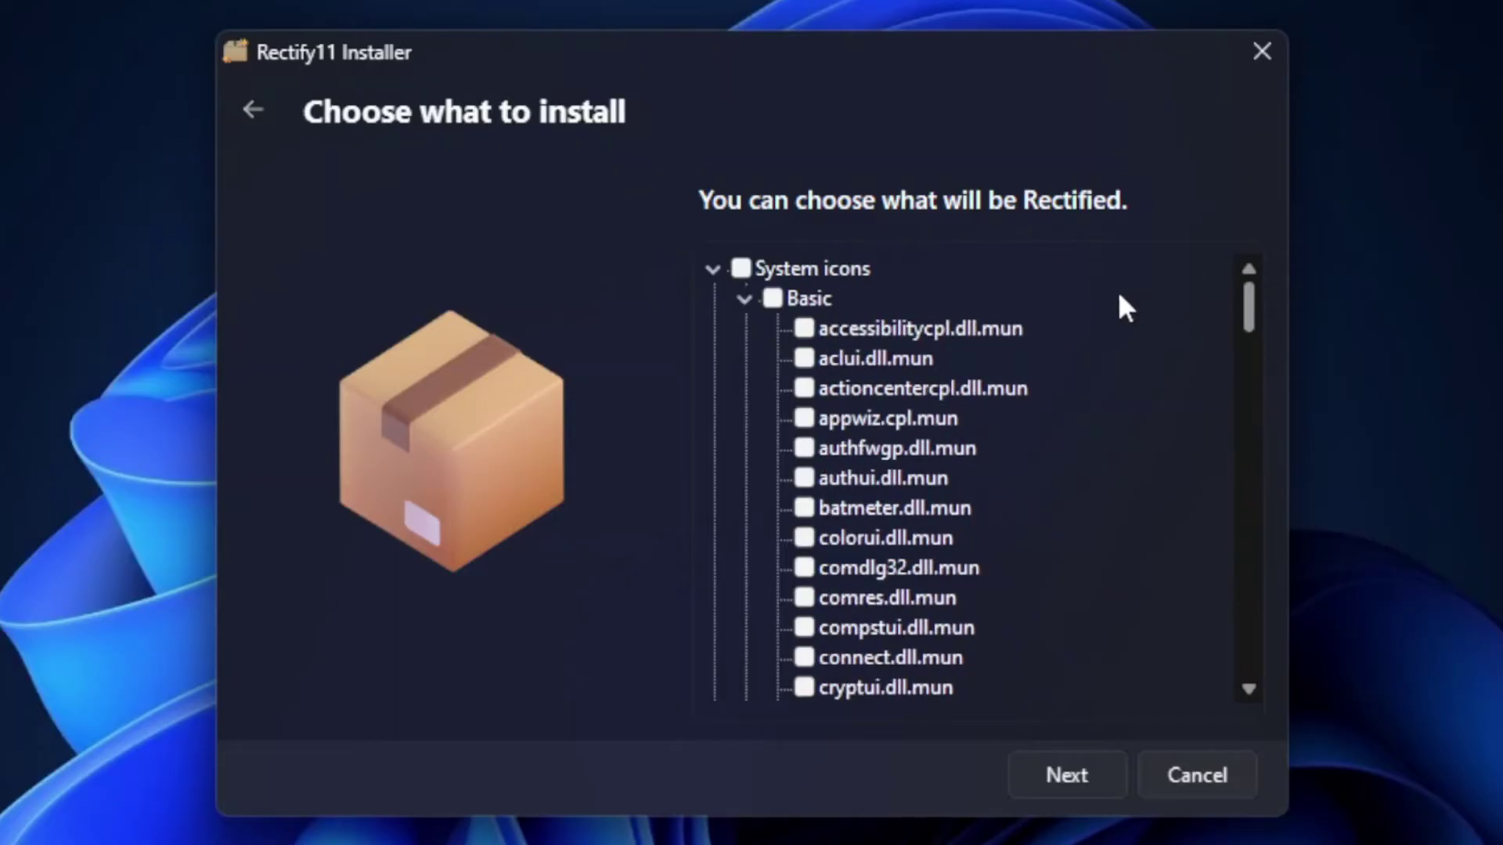
click(746, 300)
click(773, 299)
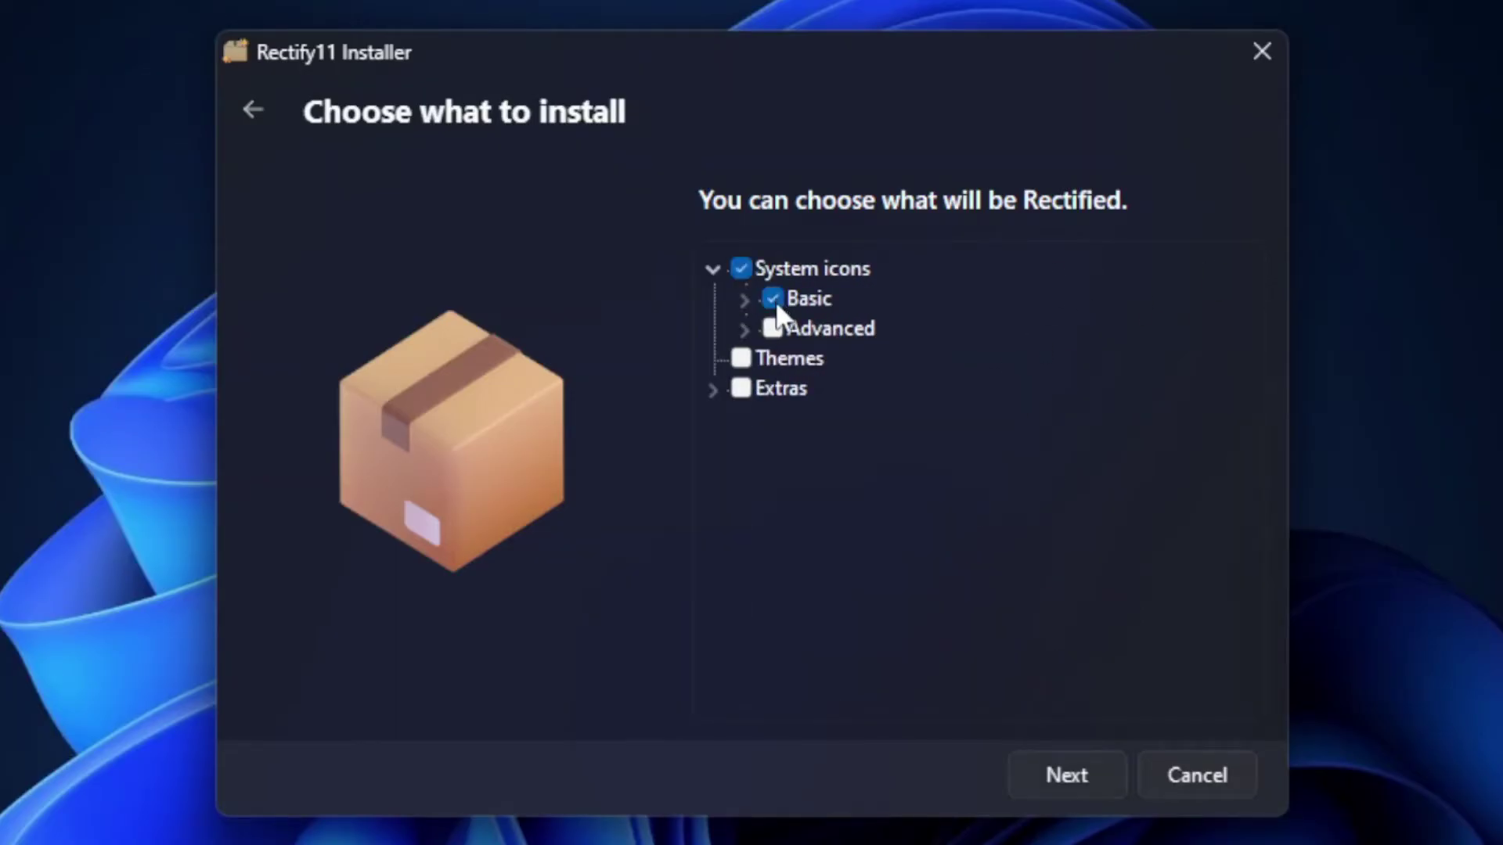
Tick the Advanced icon set and Themes, and expand the Extras group
click(746, 328)
scroll(1253, 313, down, 2)
drag(1258, 309, 1284, 285)
click(745, 330)
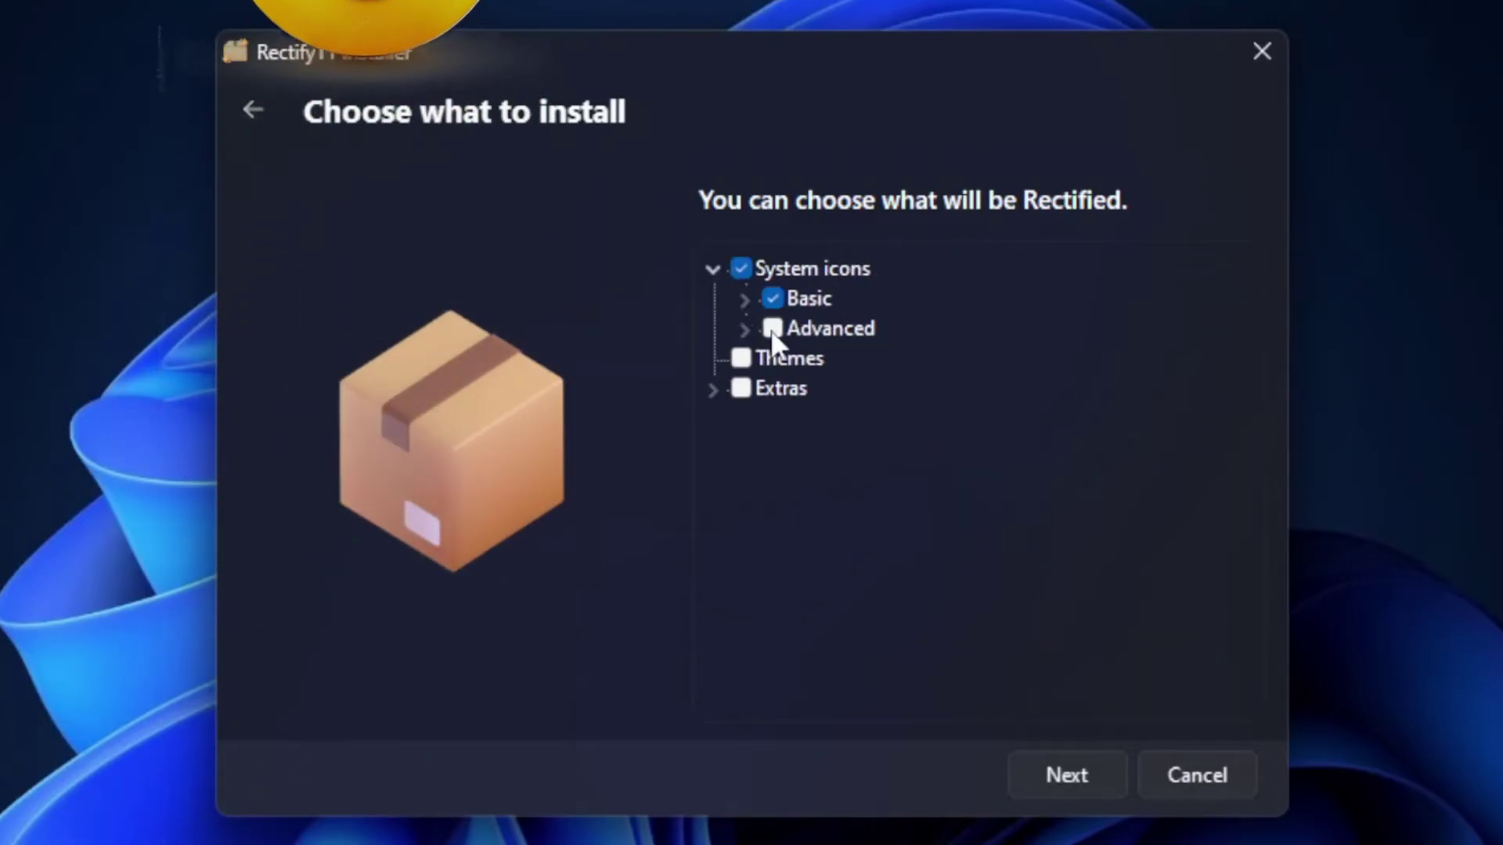
click(771, 329)
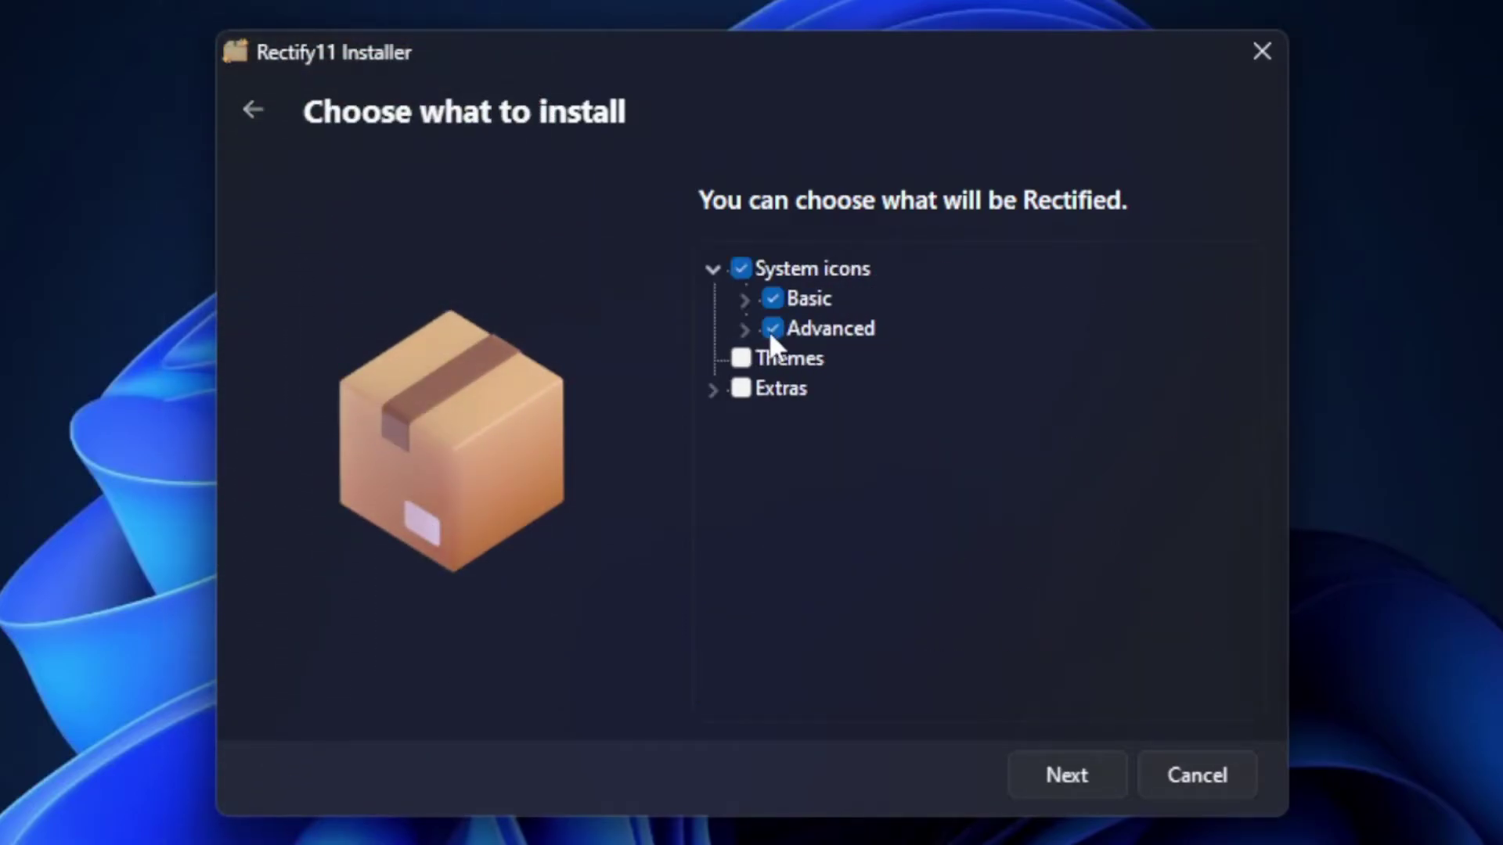
click(742, 365)
click(715, 391)
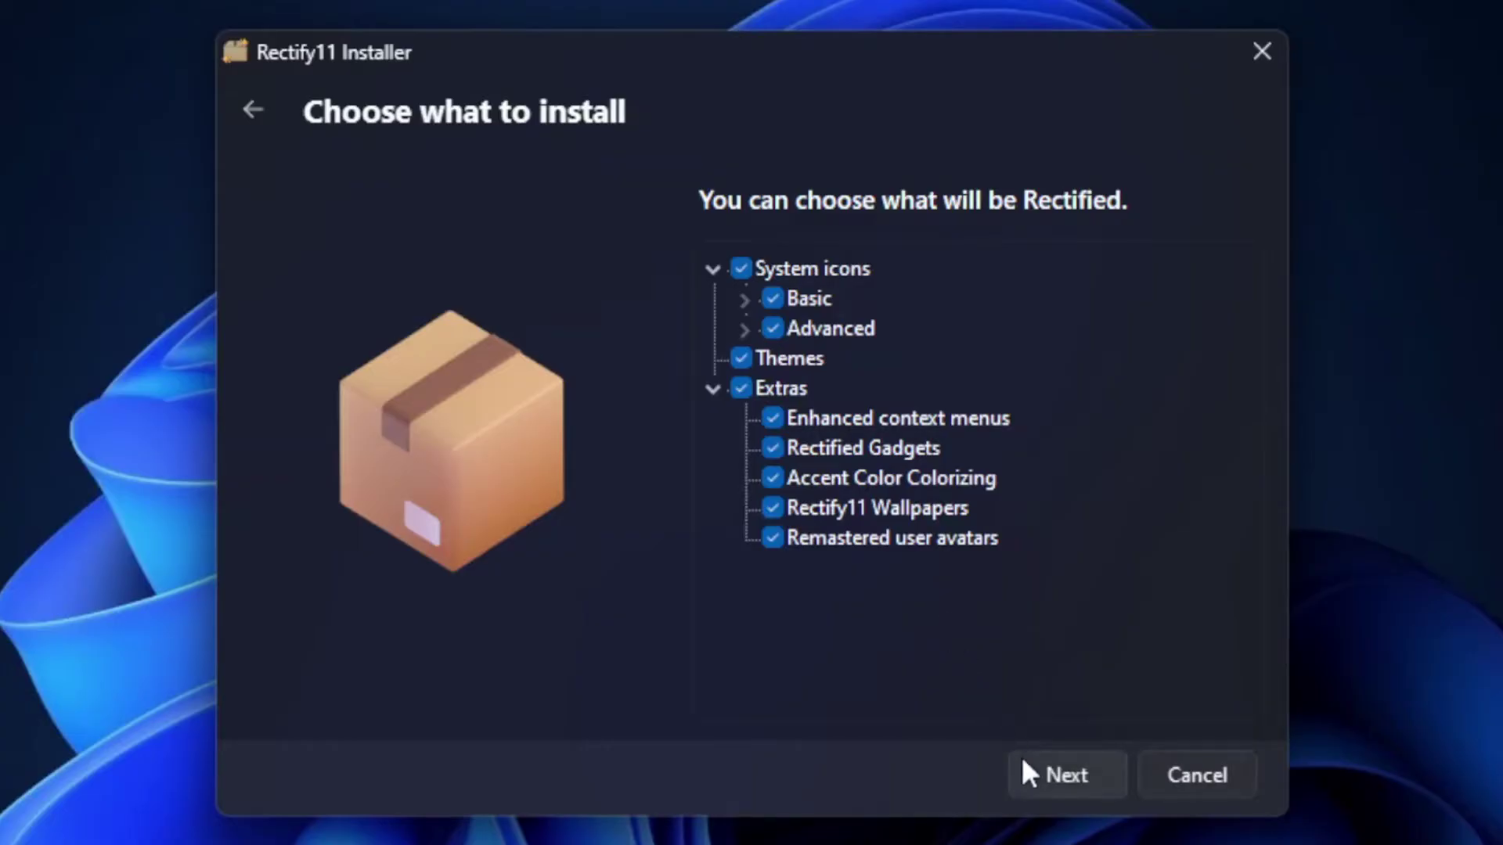
Set the theme to Dark on the personalization page
click(1041, 777)
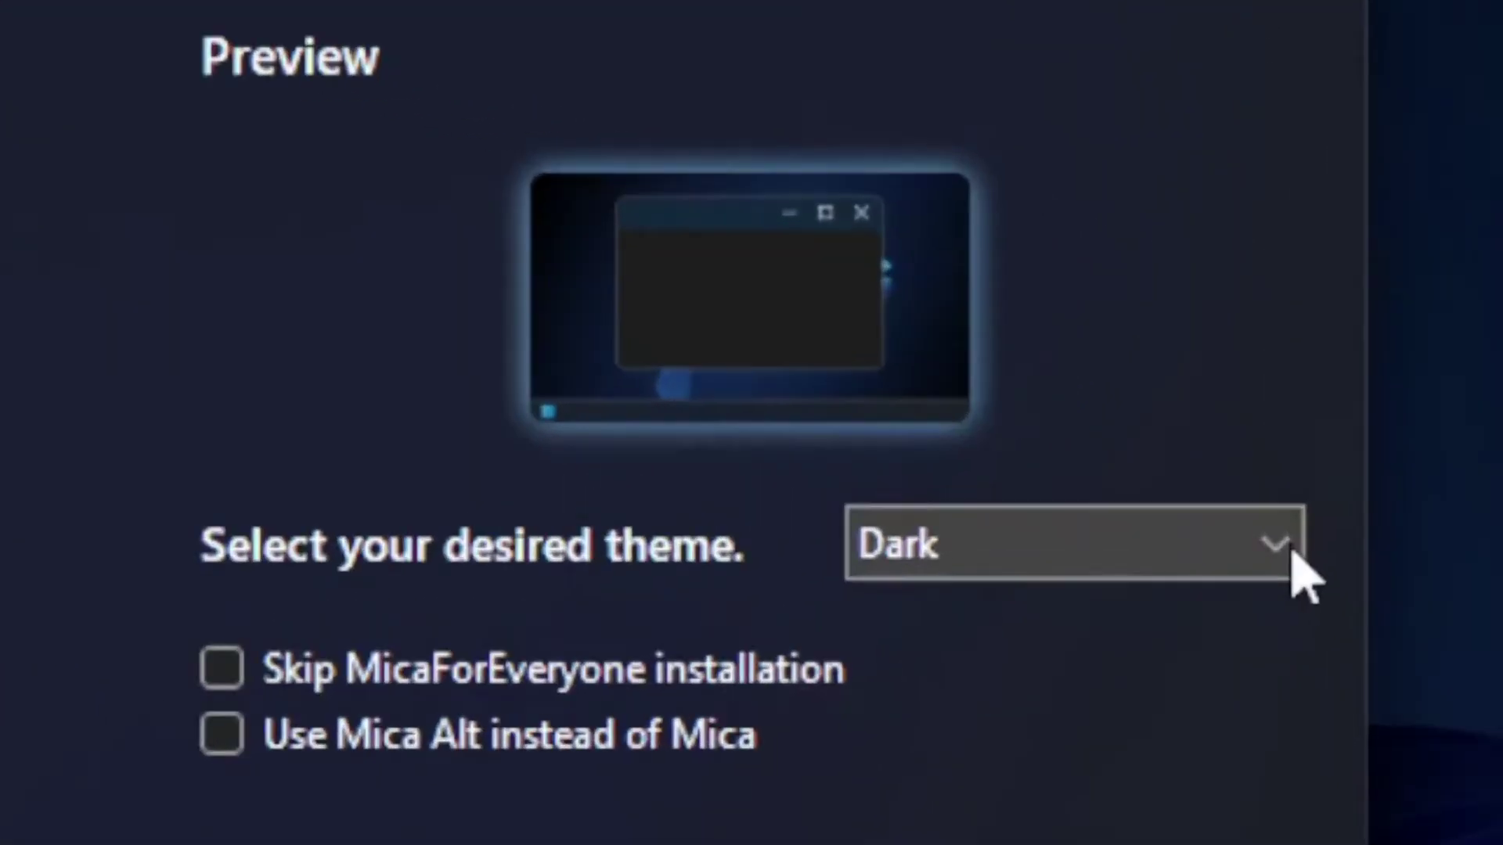
click(1244, 448)
click(1199, 462)
key(Up)
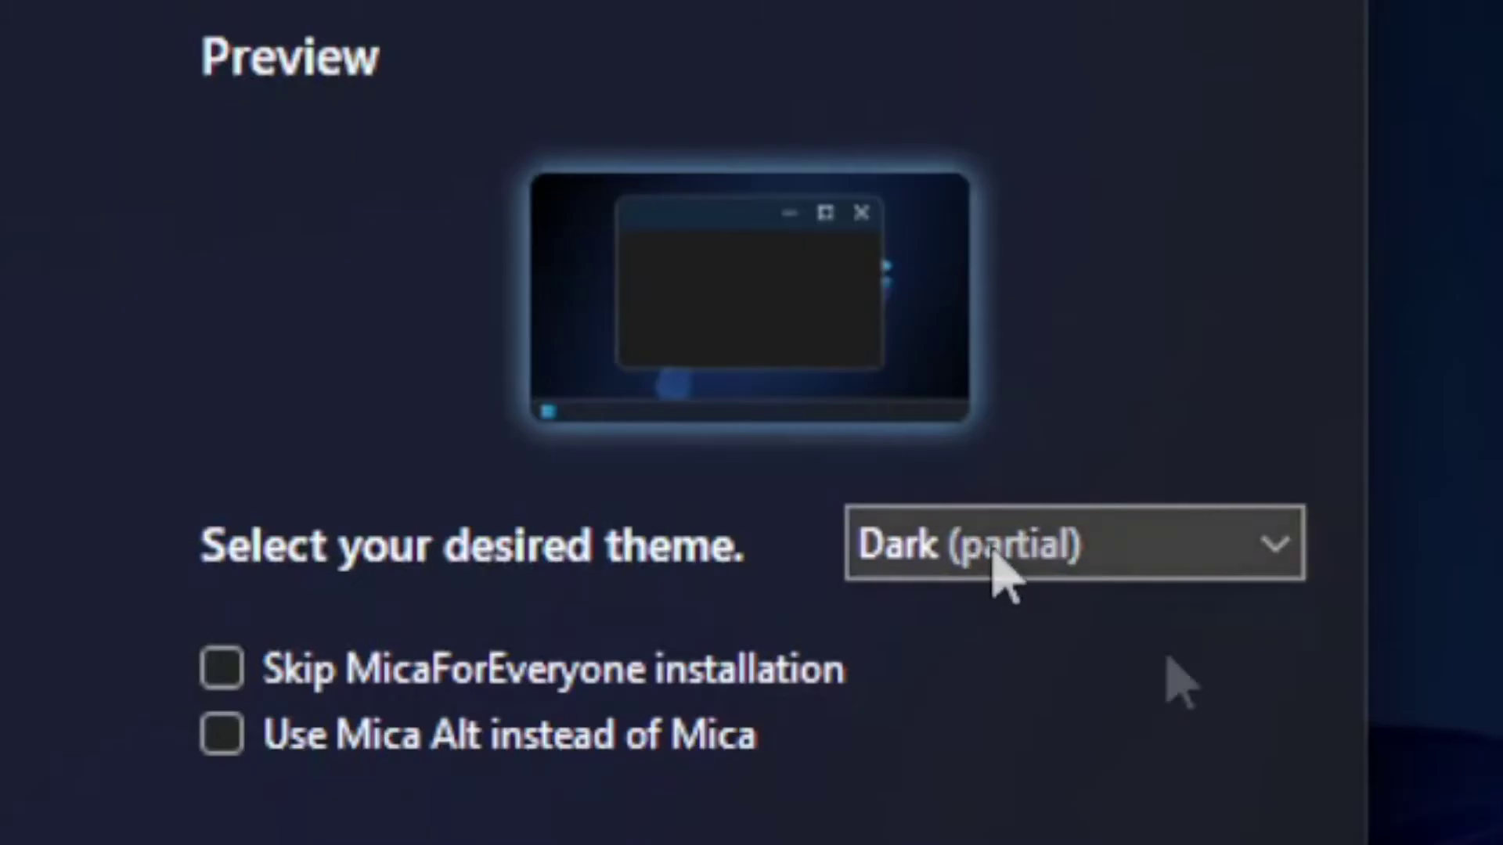
scroll(997, 577, up, 1)
key(Down)
click(1095, 565)
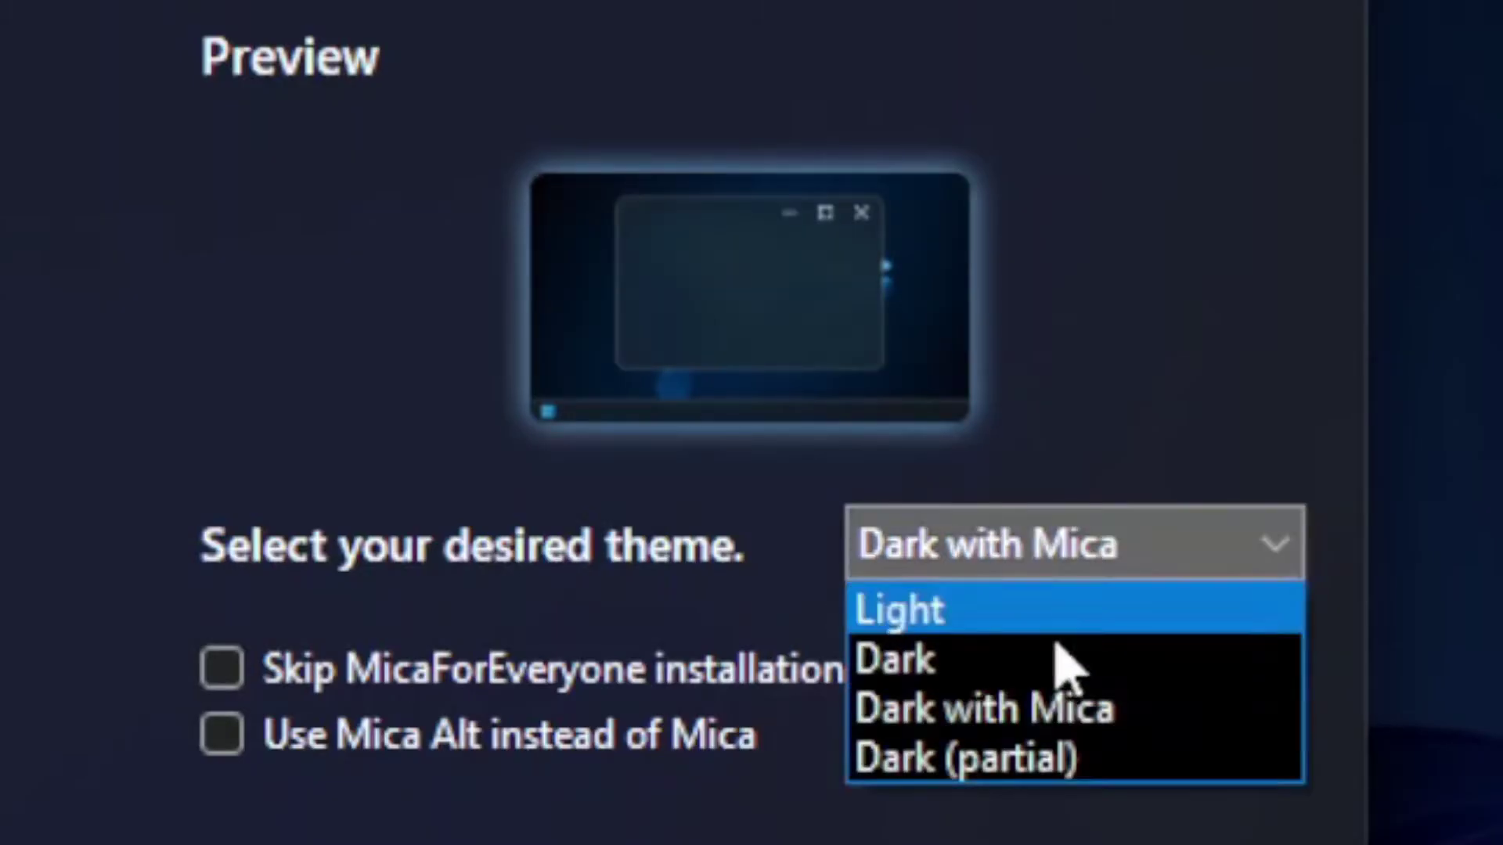
click(1067, 659)
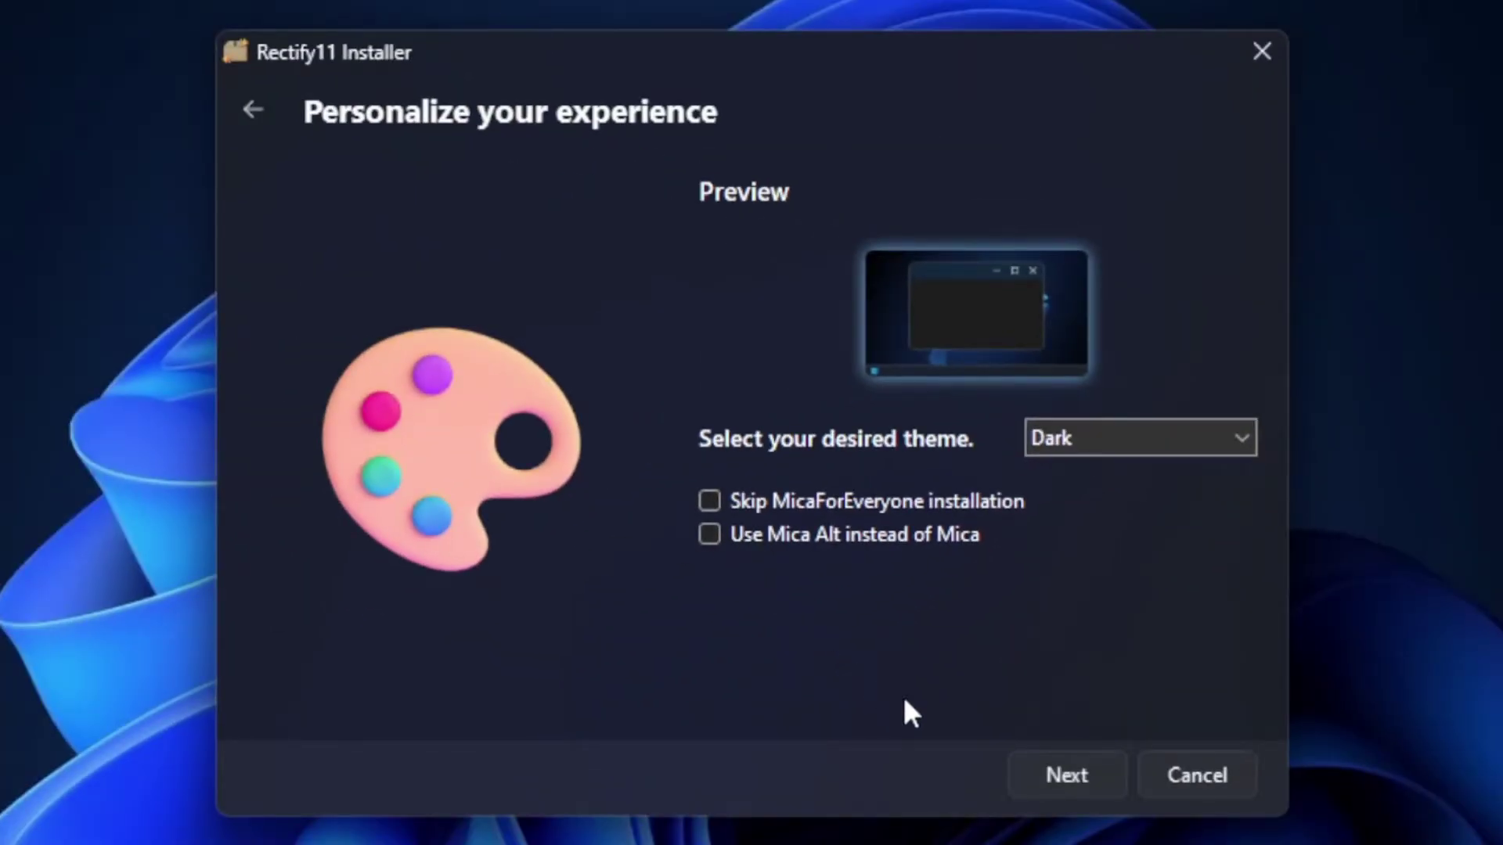
Choose Enhanced Fluent Menus (All Items in root) as the context menu style and begin installation
click(1050, 776)
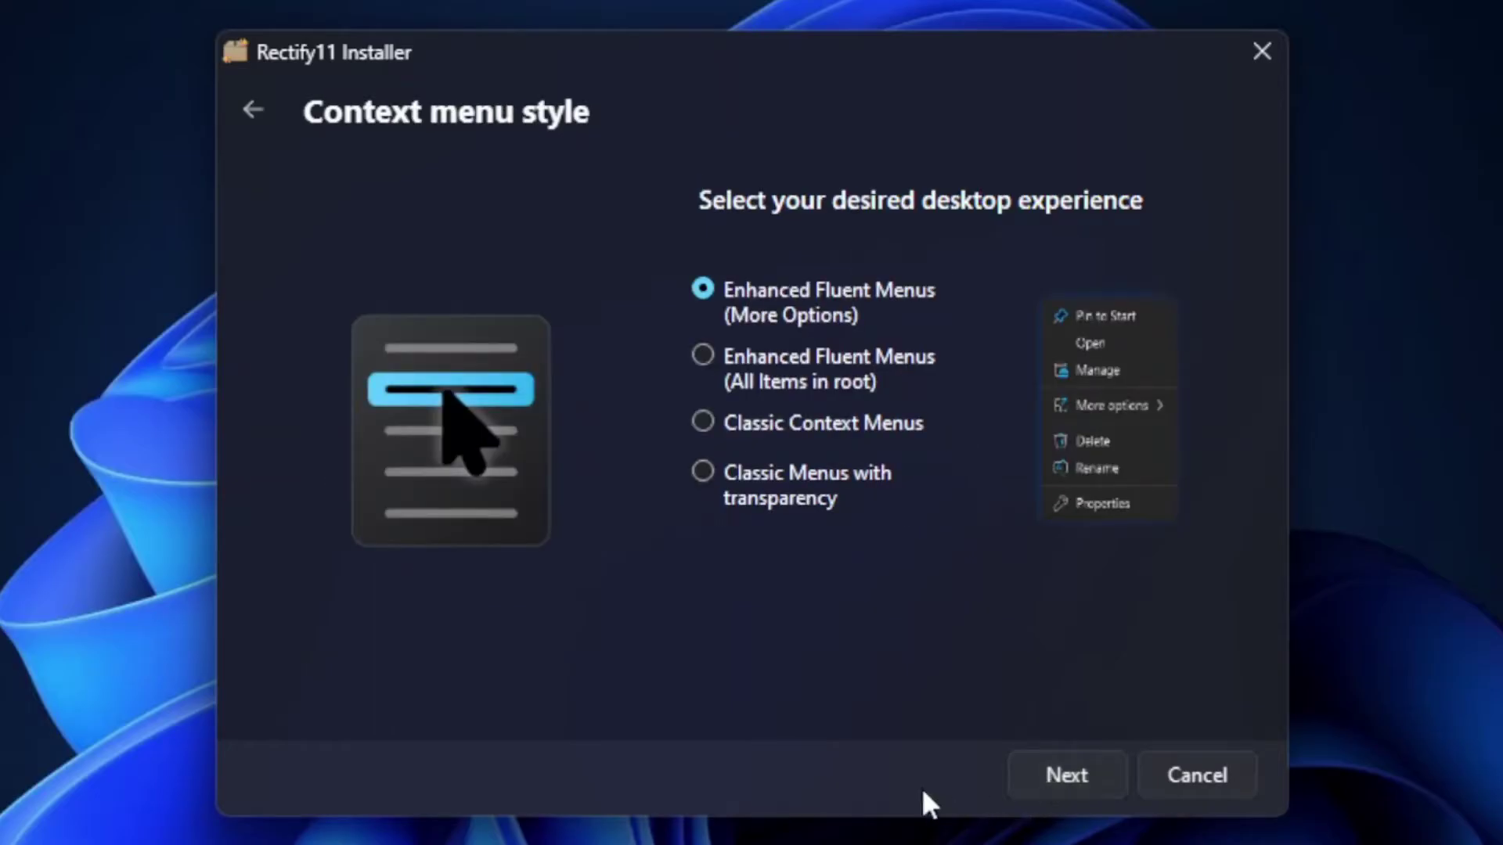
click(706, 381)
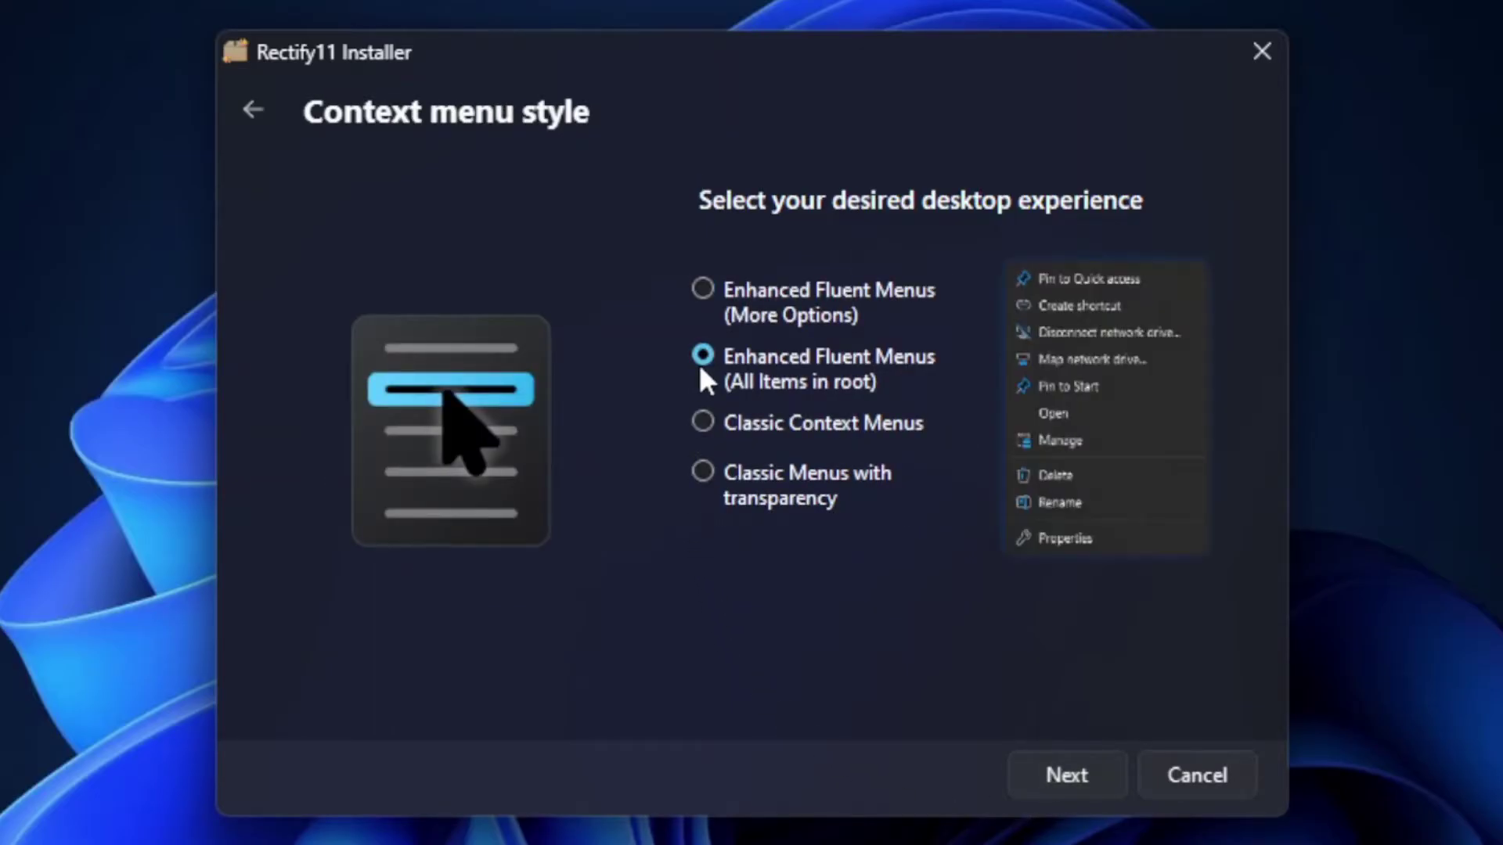
click(712, 440)
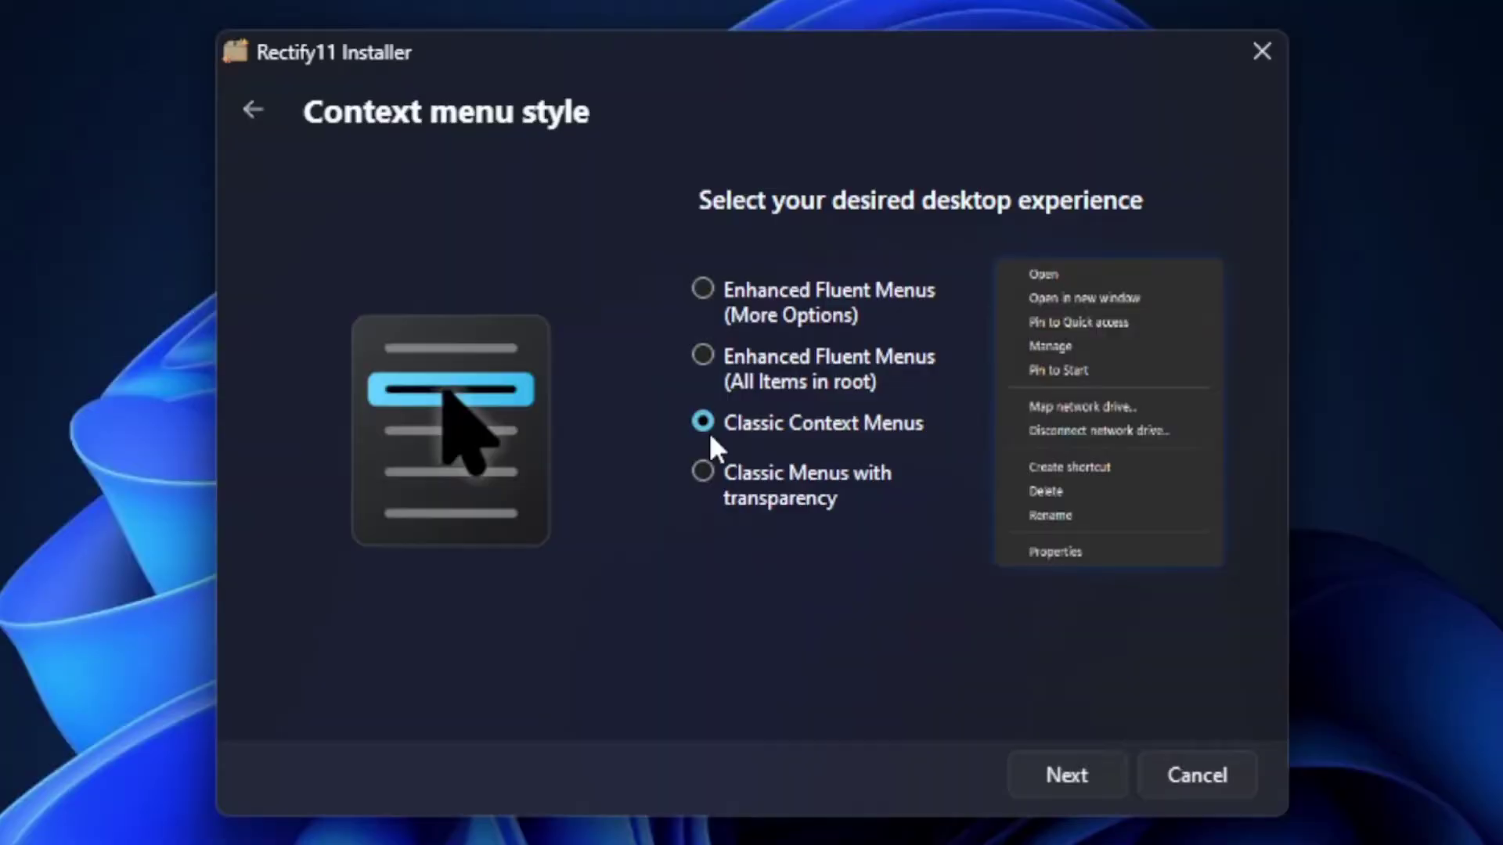
click(708, 479)
click(702, 359)
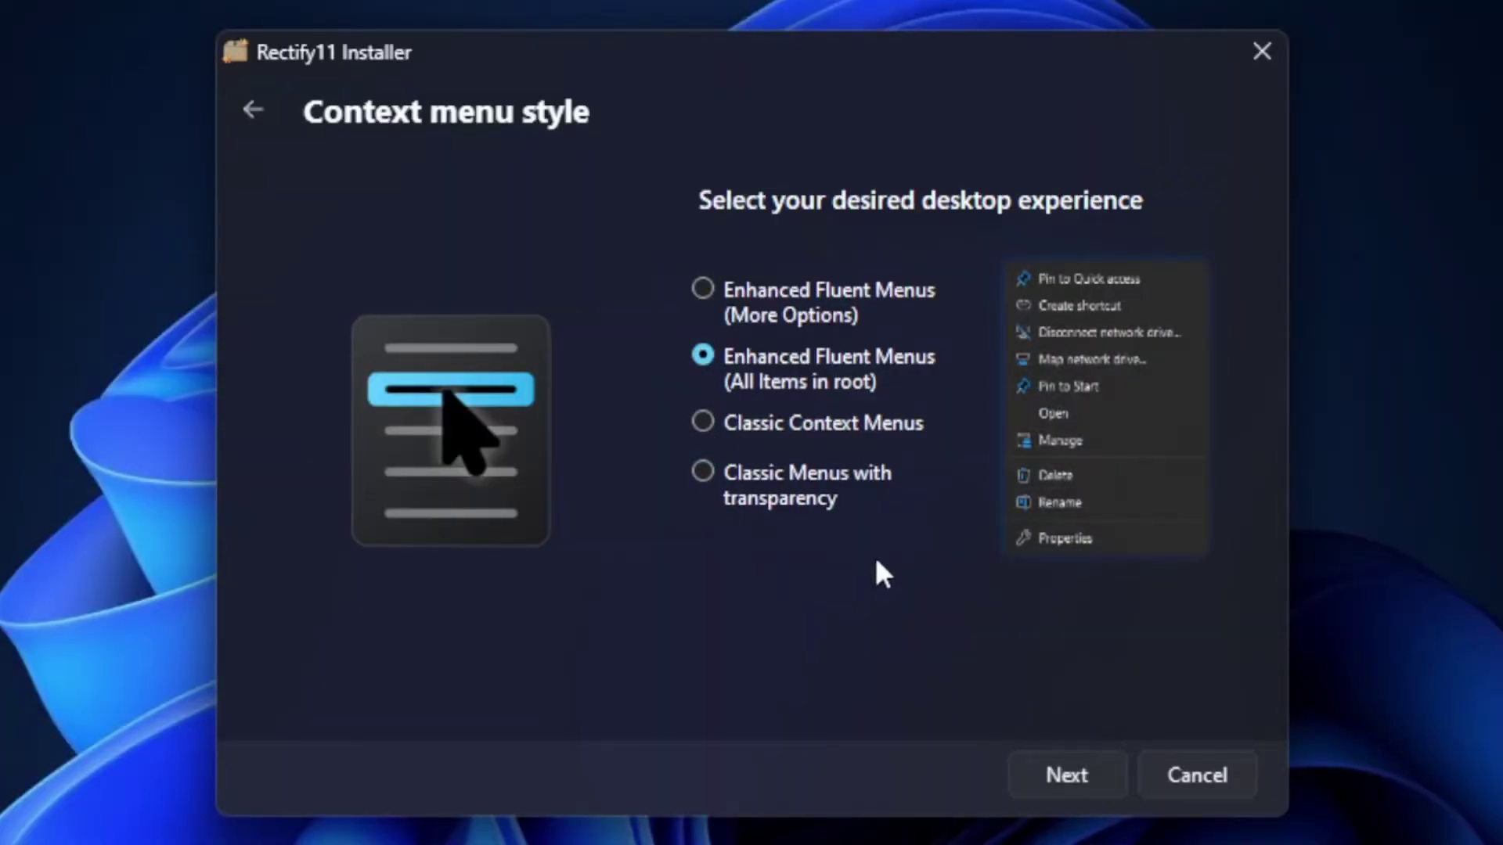
click(1081, 777)
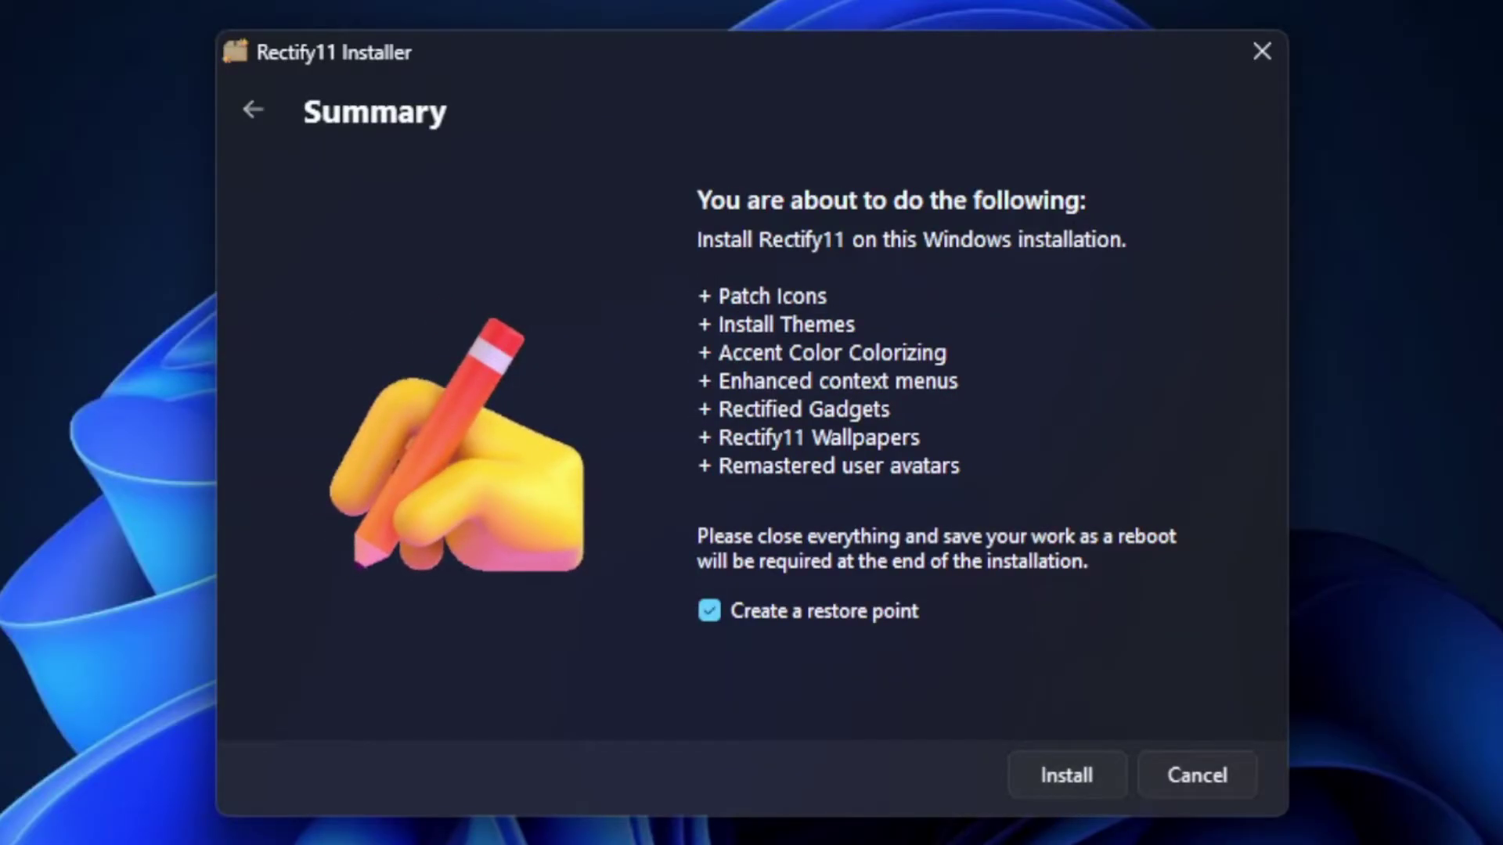
click(1031, 763)
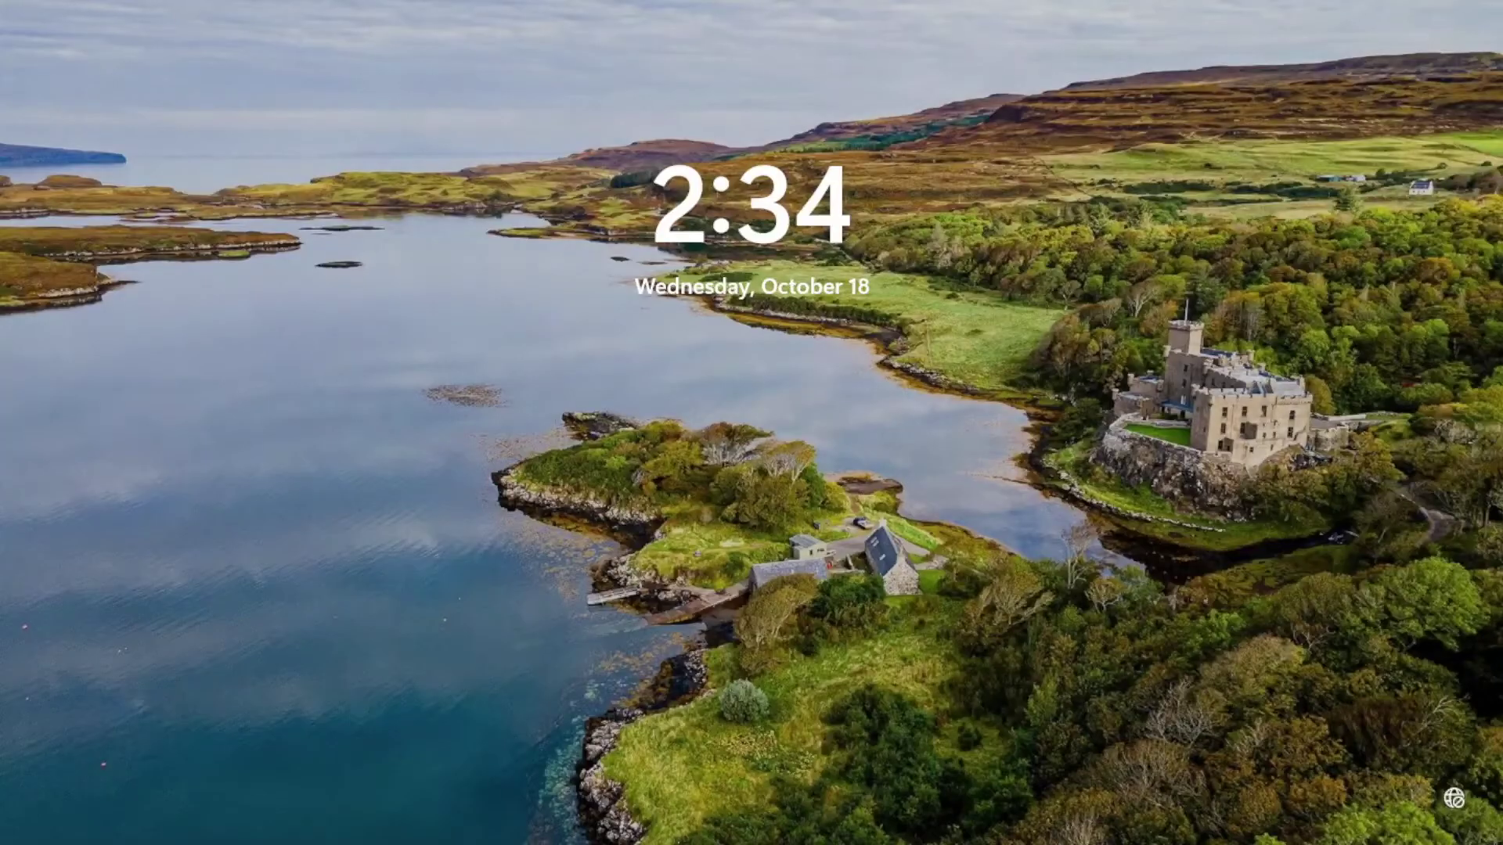
Sign in from the lock screen with the account PIN
click(336, 117)
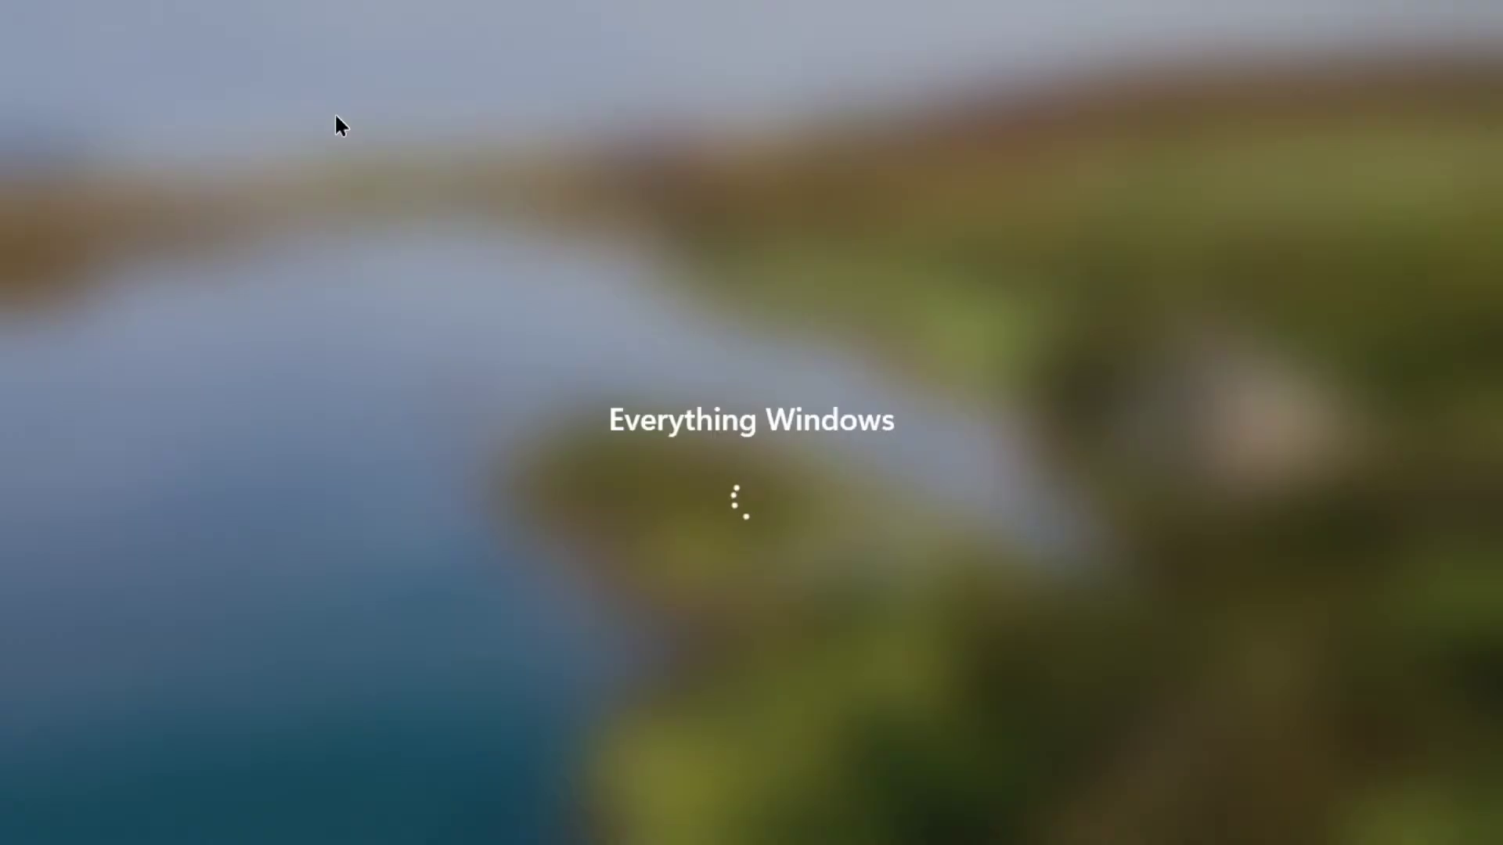
text(************)
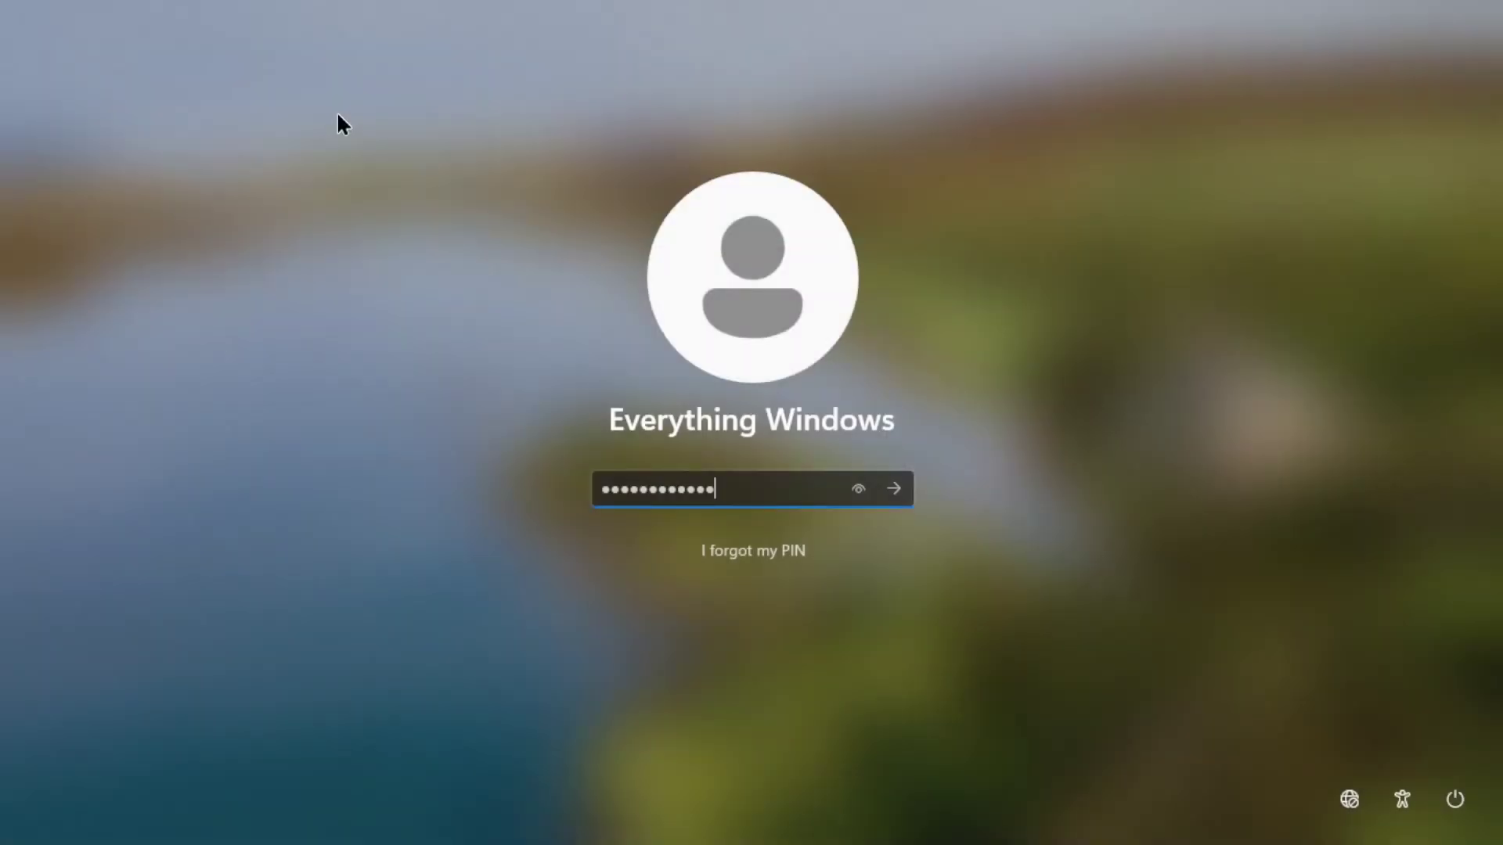
key(Return)
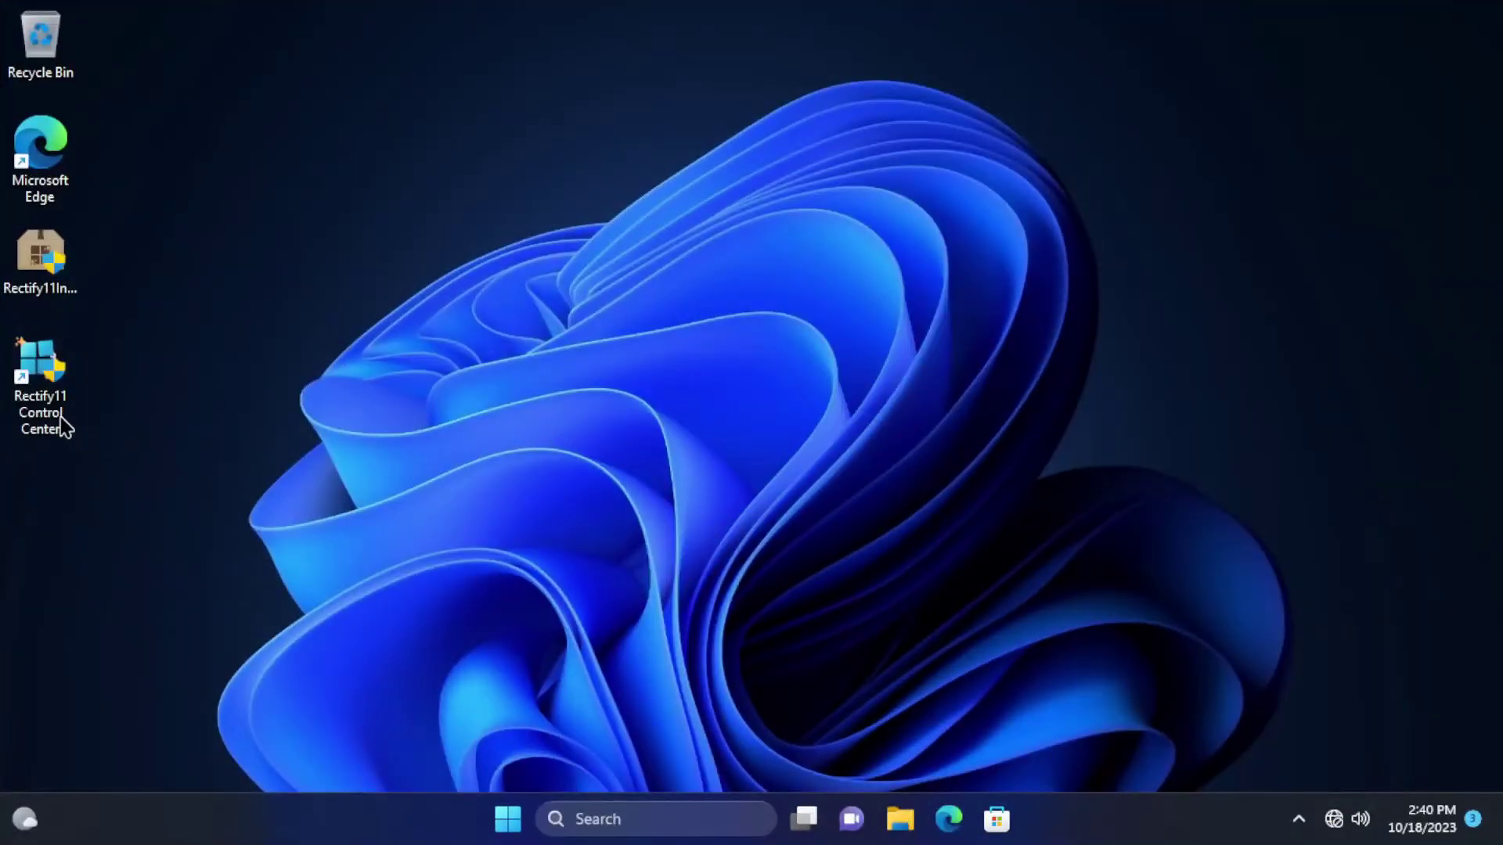
Launch Rectify11 Control Center as admin and choose Rectify11 Dark theme with Mica
double_click(43, 389)
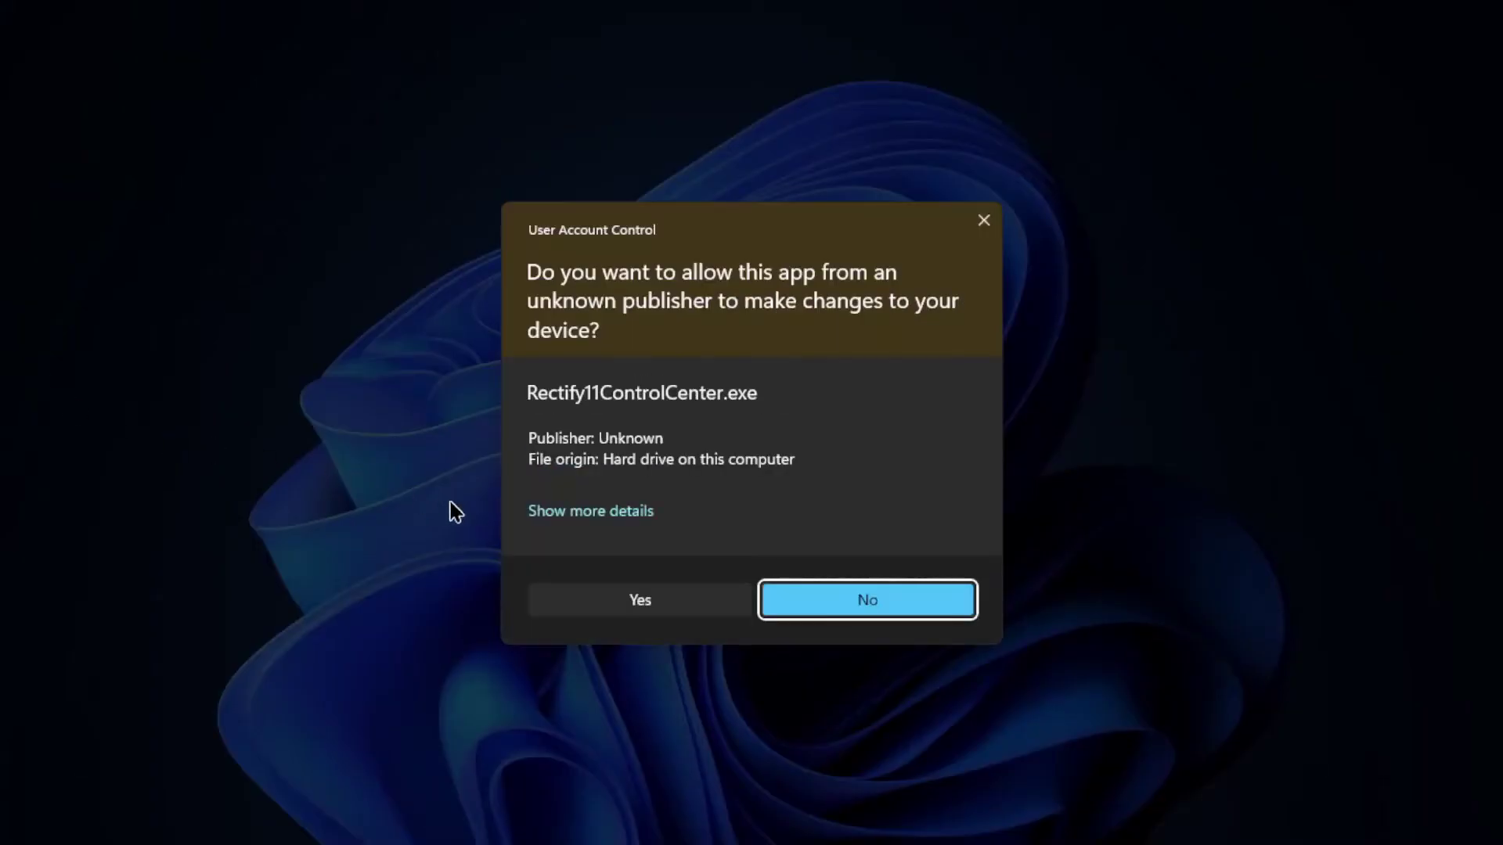
click(577, 595)
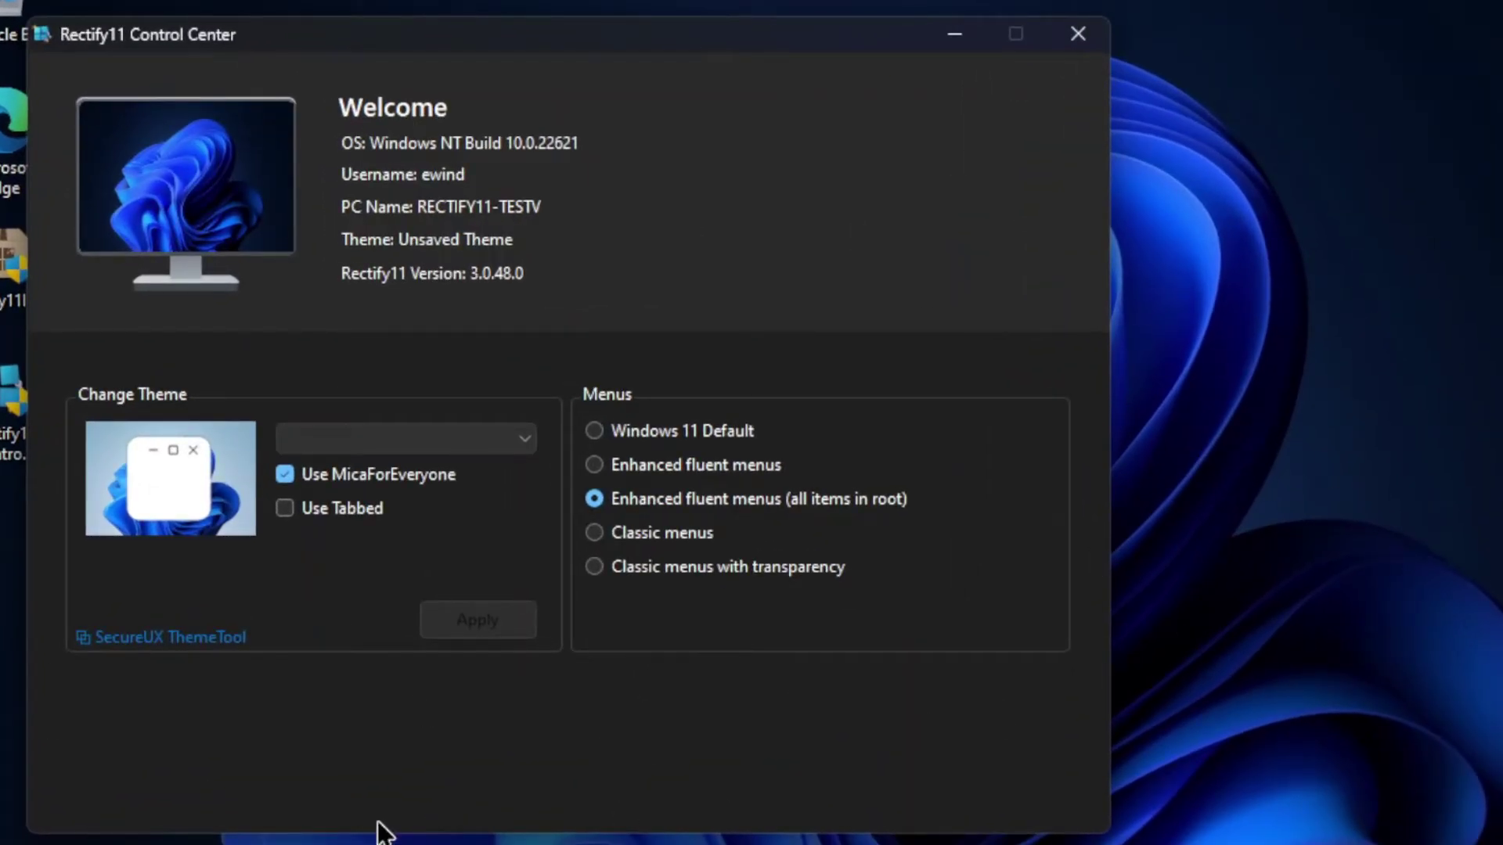
click(363, 427)
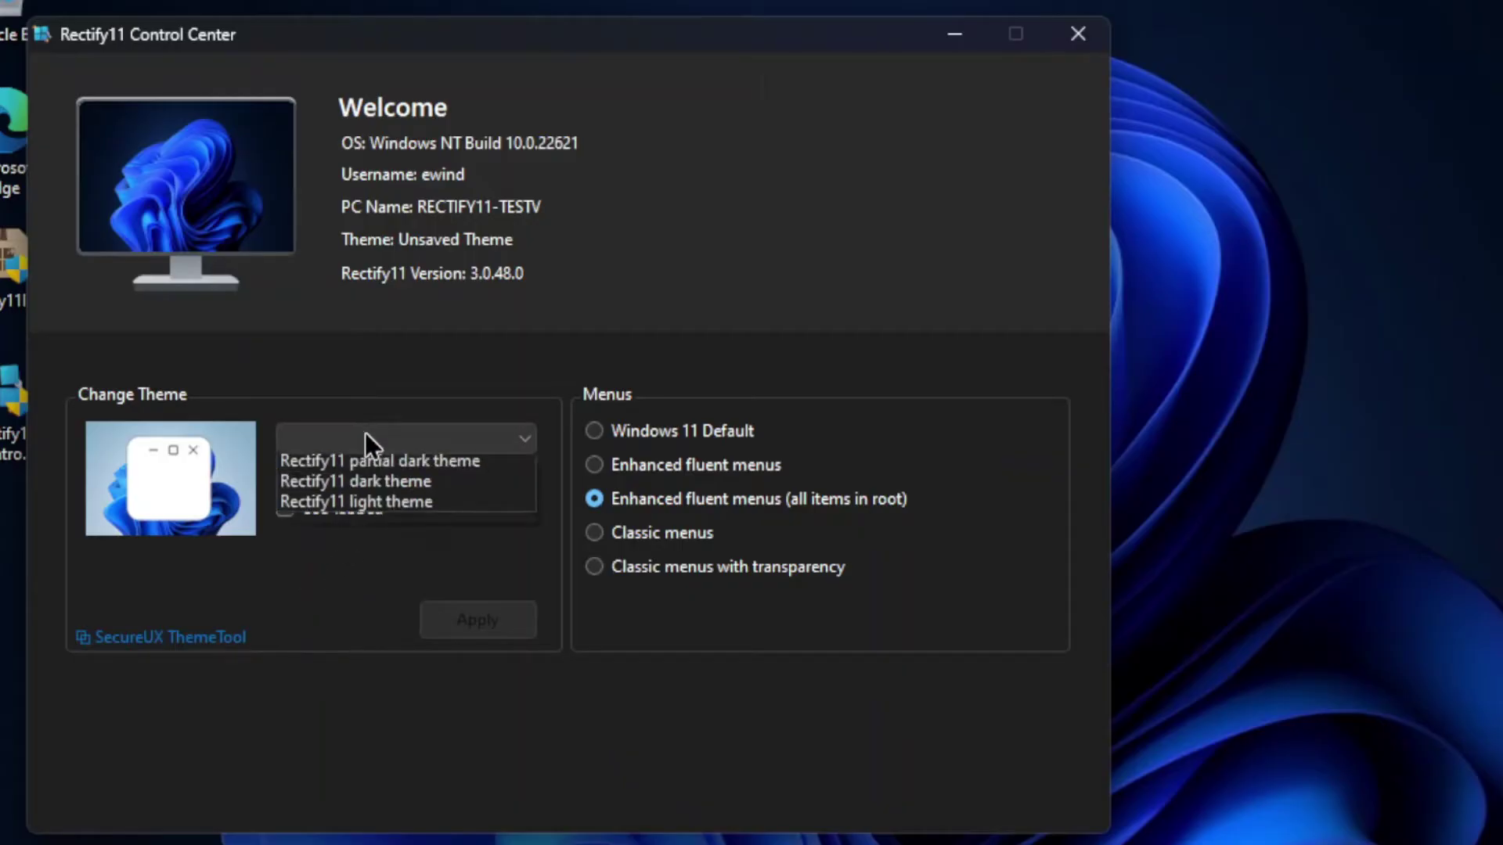
click(365, 434)
click(366, 436)
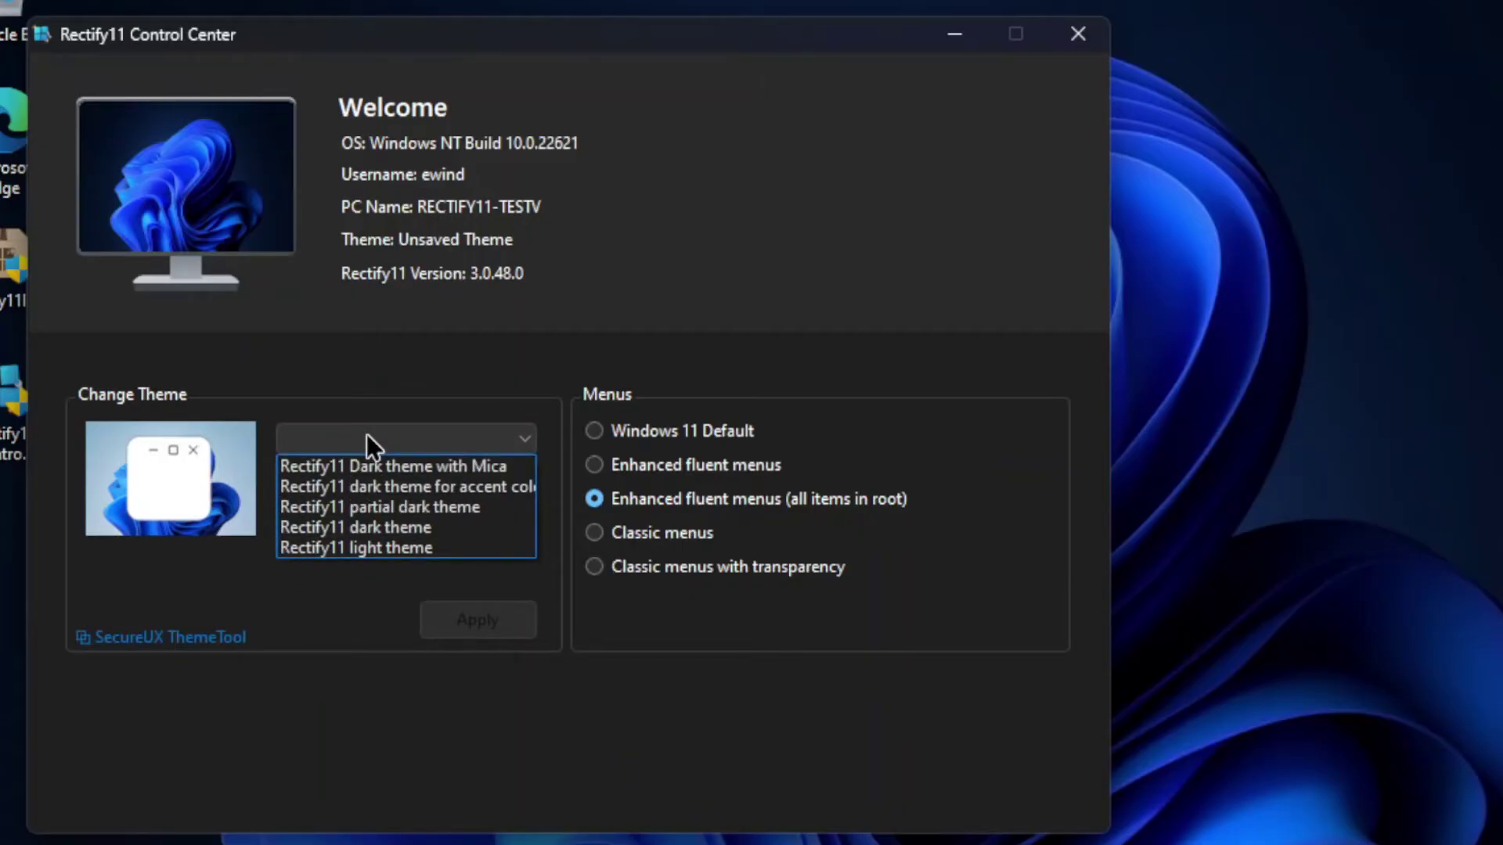
click(366, 434)
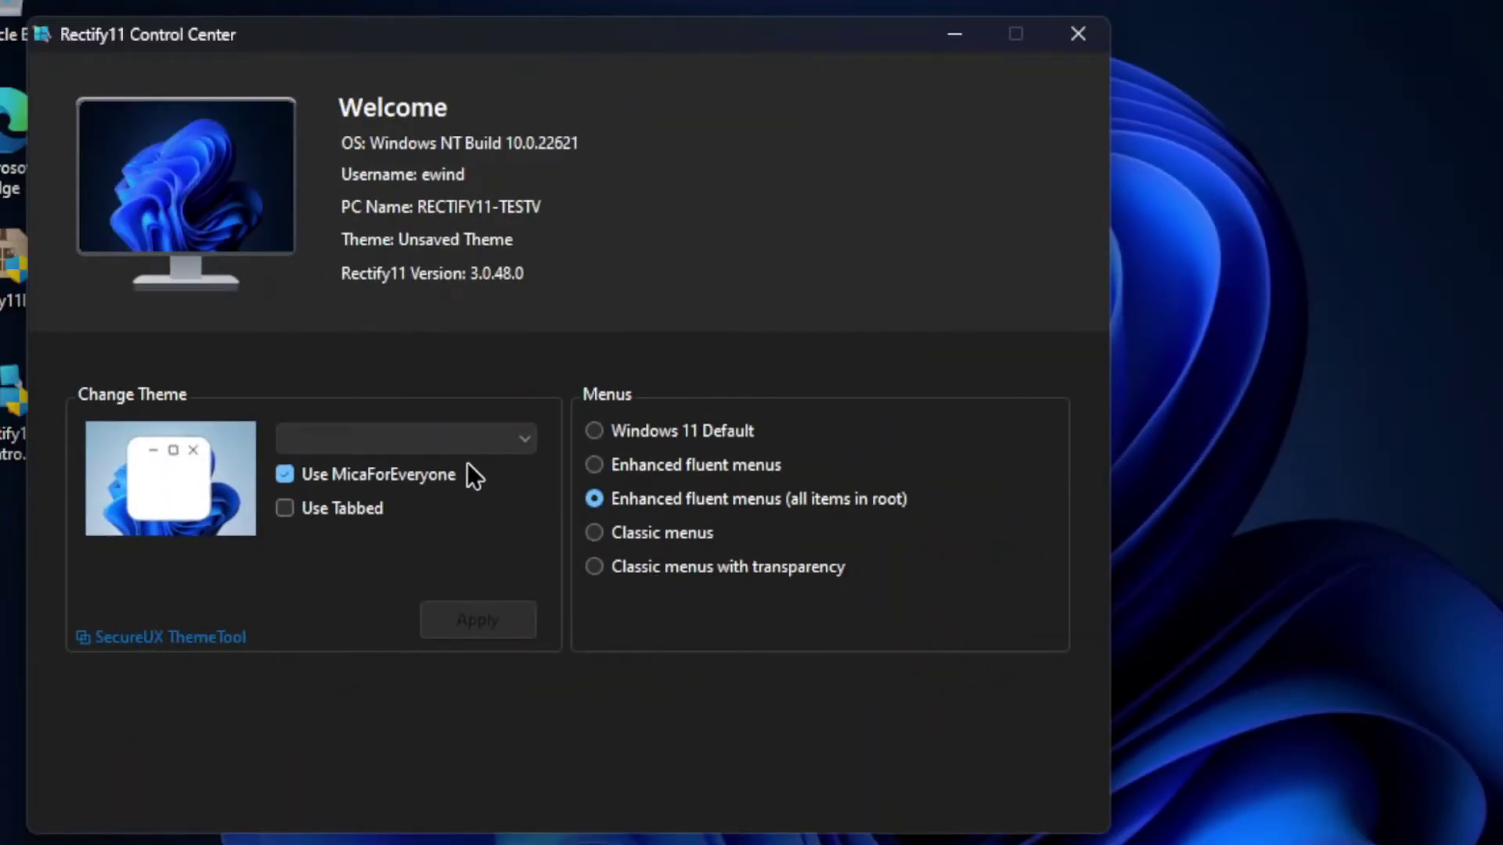
click(453, 443)
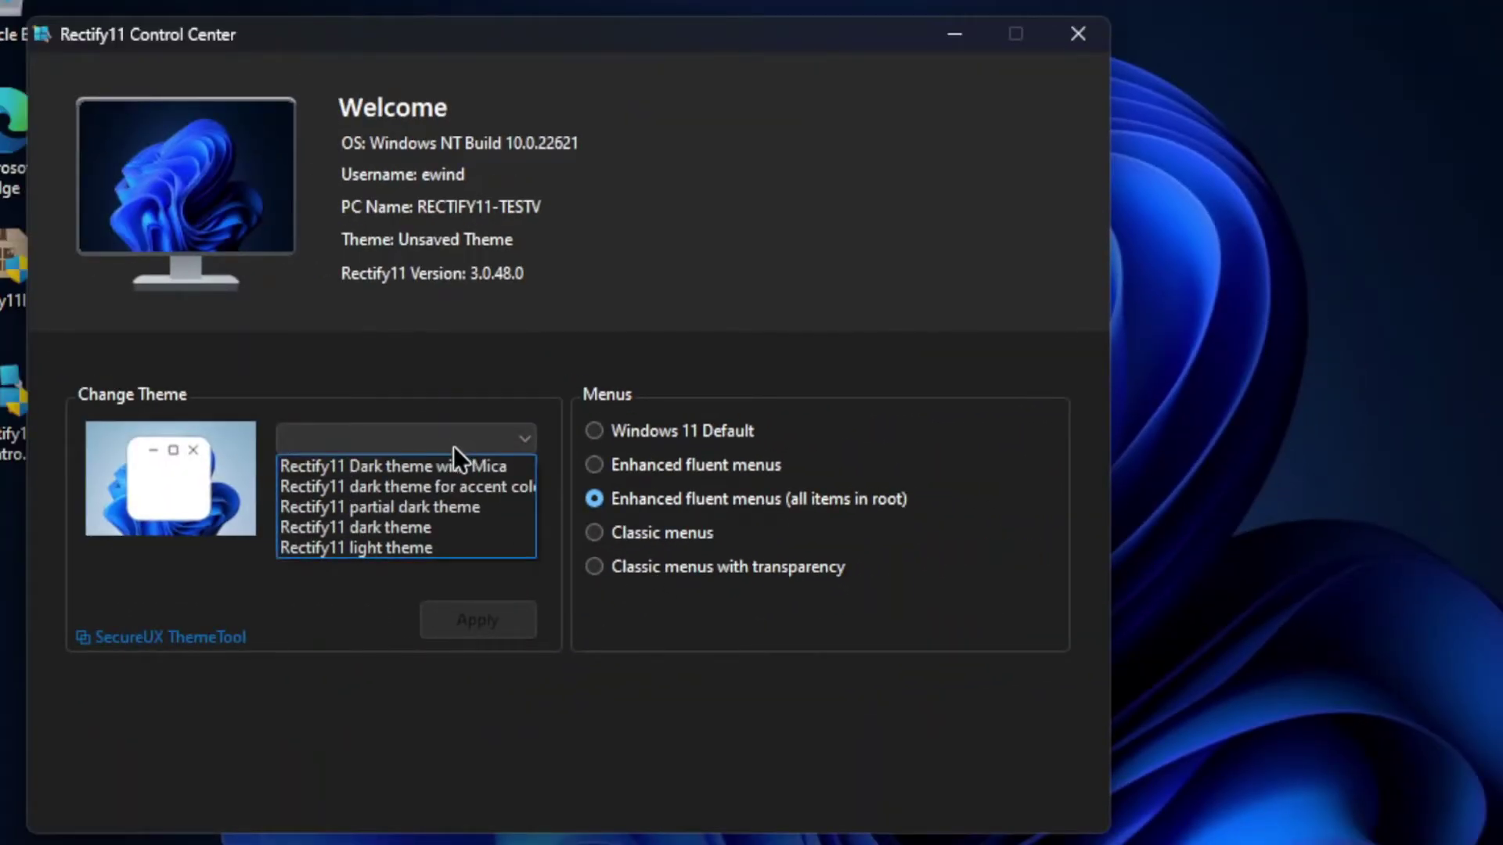
click(454, 467)
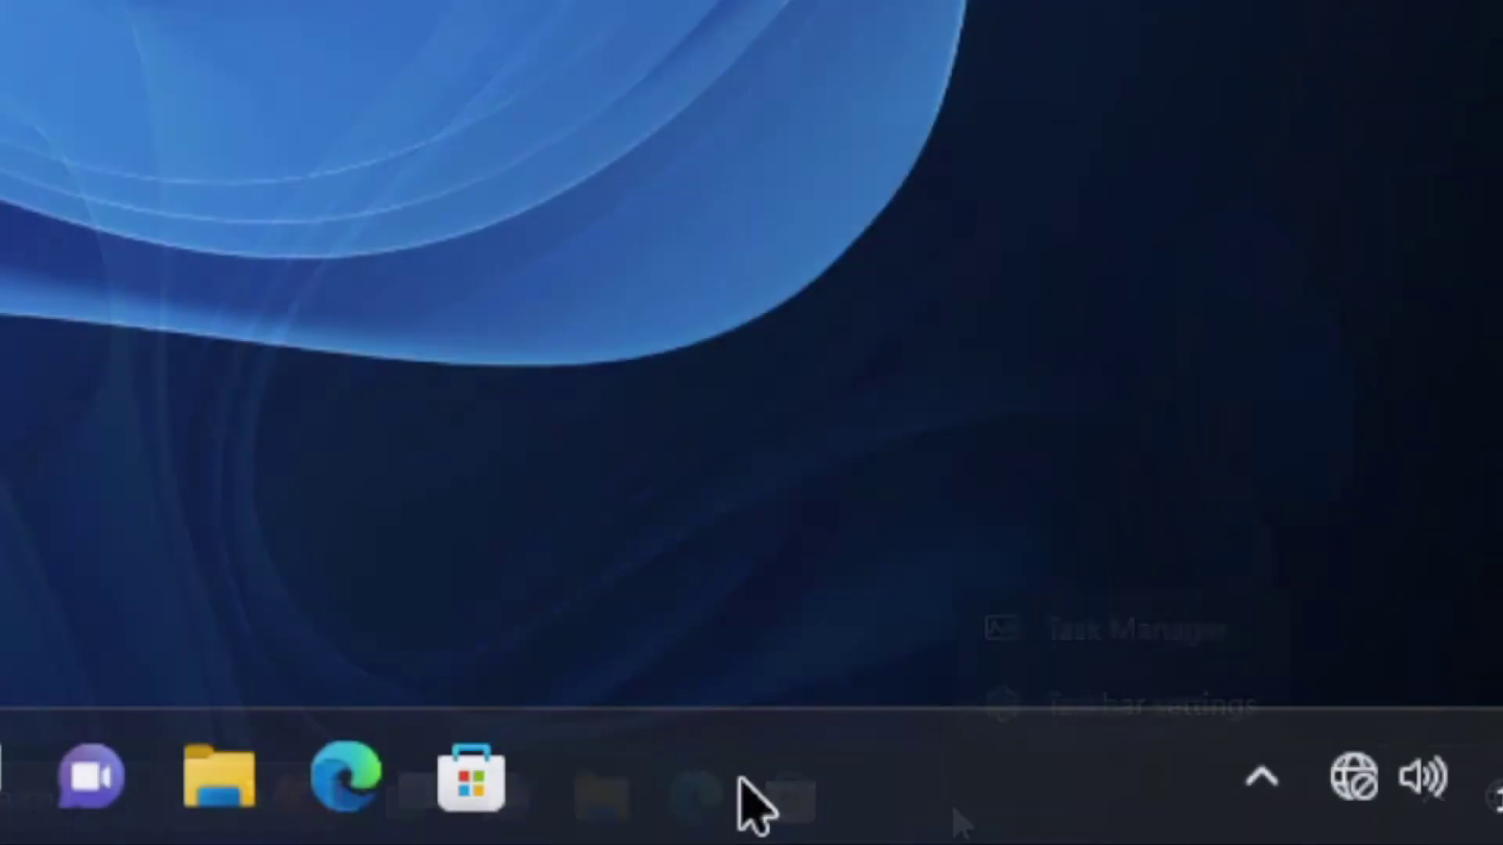
Show the taskbar context menu, then launch File Explorer from the taskbar
right_click(742, 806)
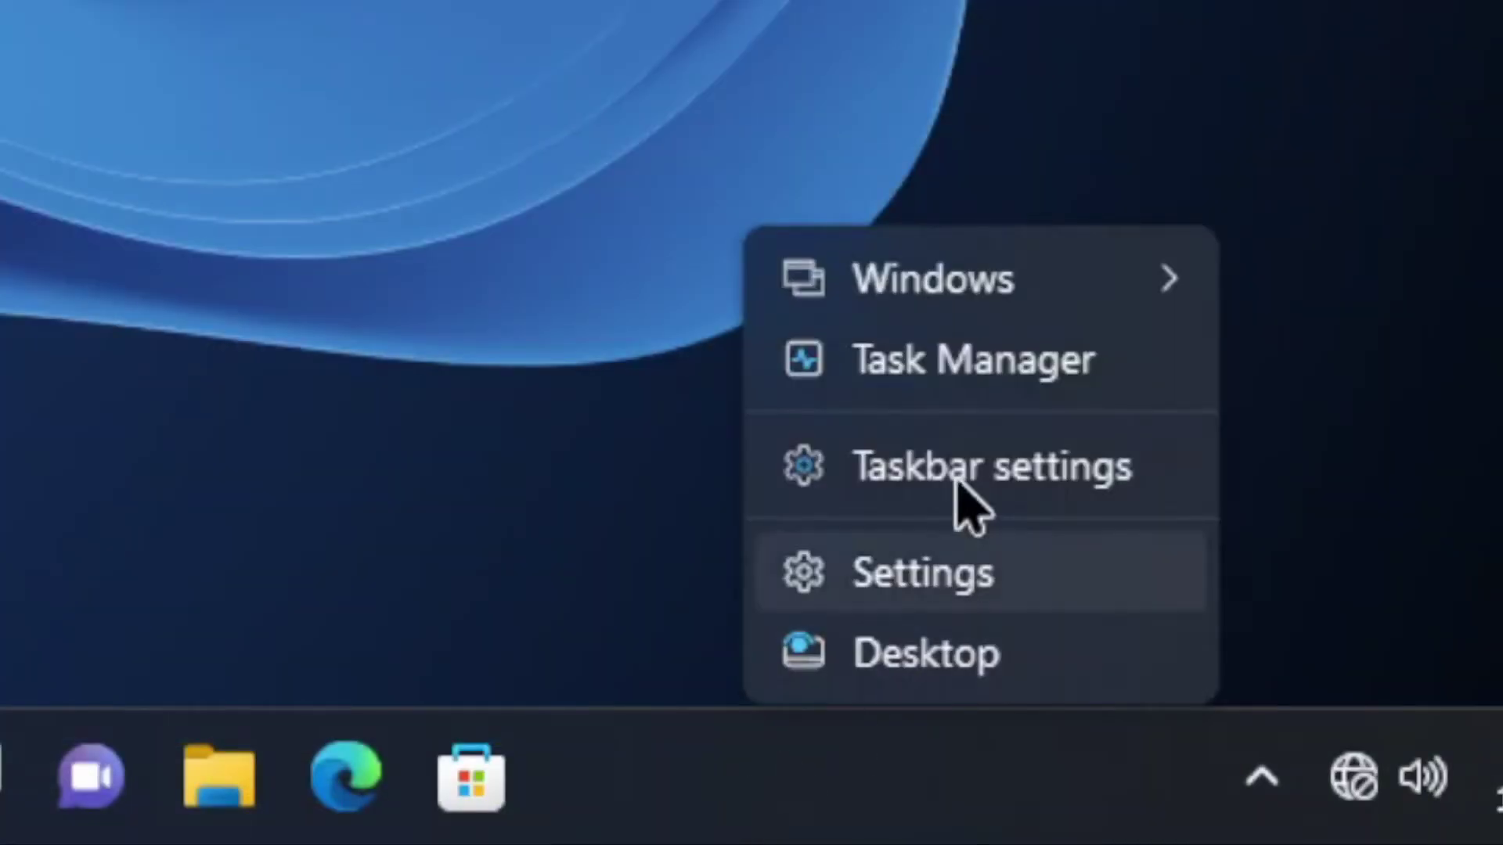
click(219, 775)
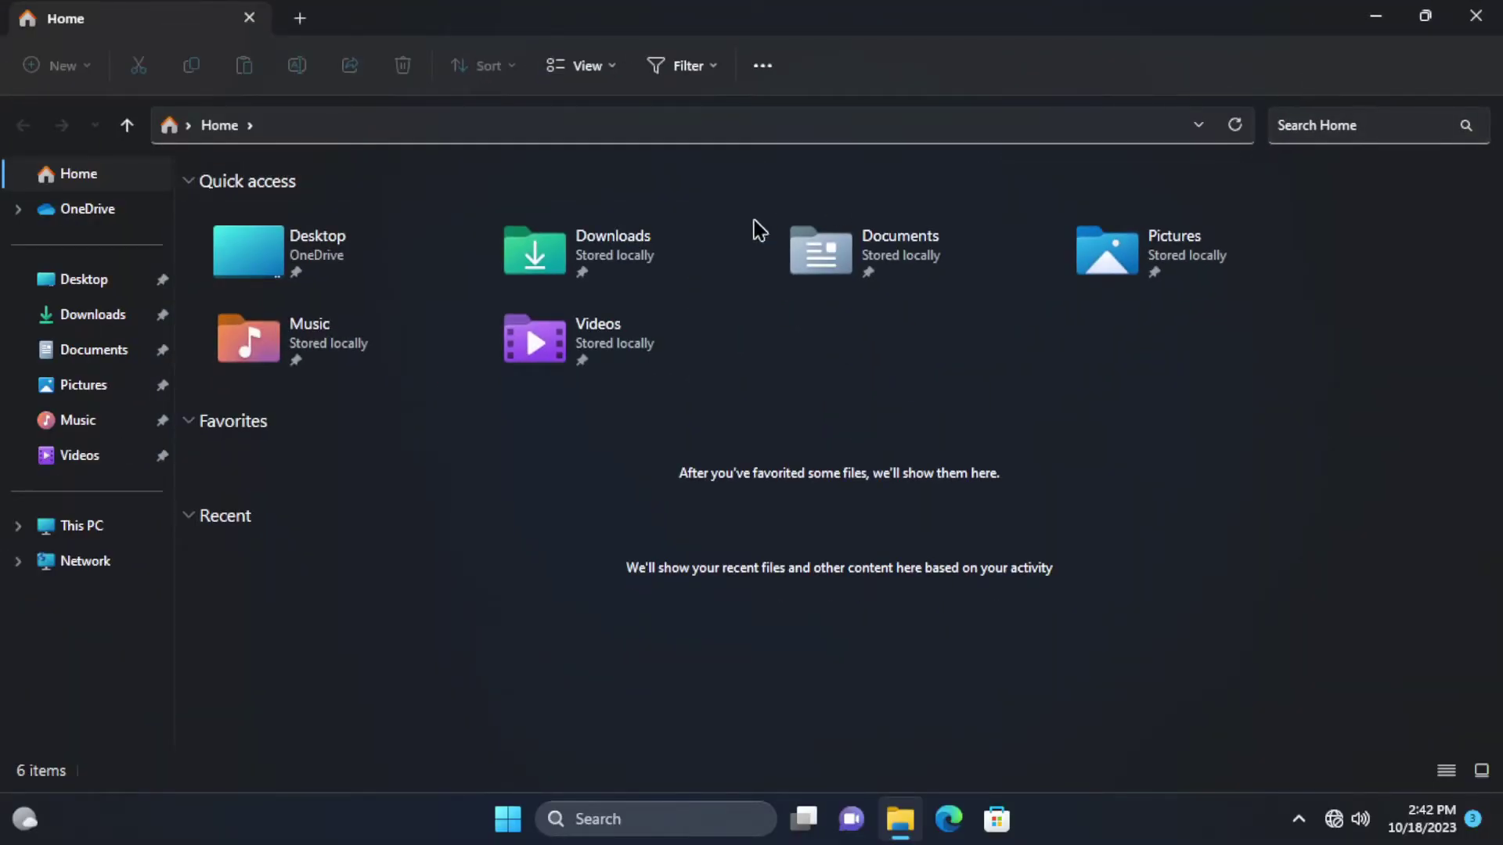
View the drives under This PC, then open the examples folder in Documents
click(82, 526)
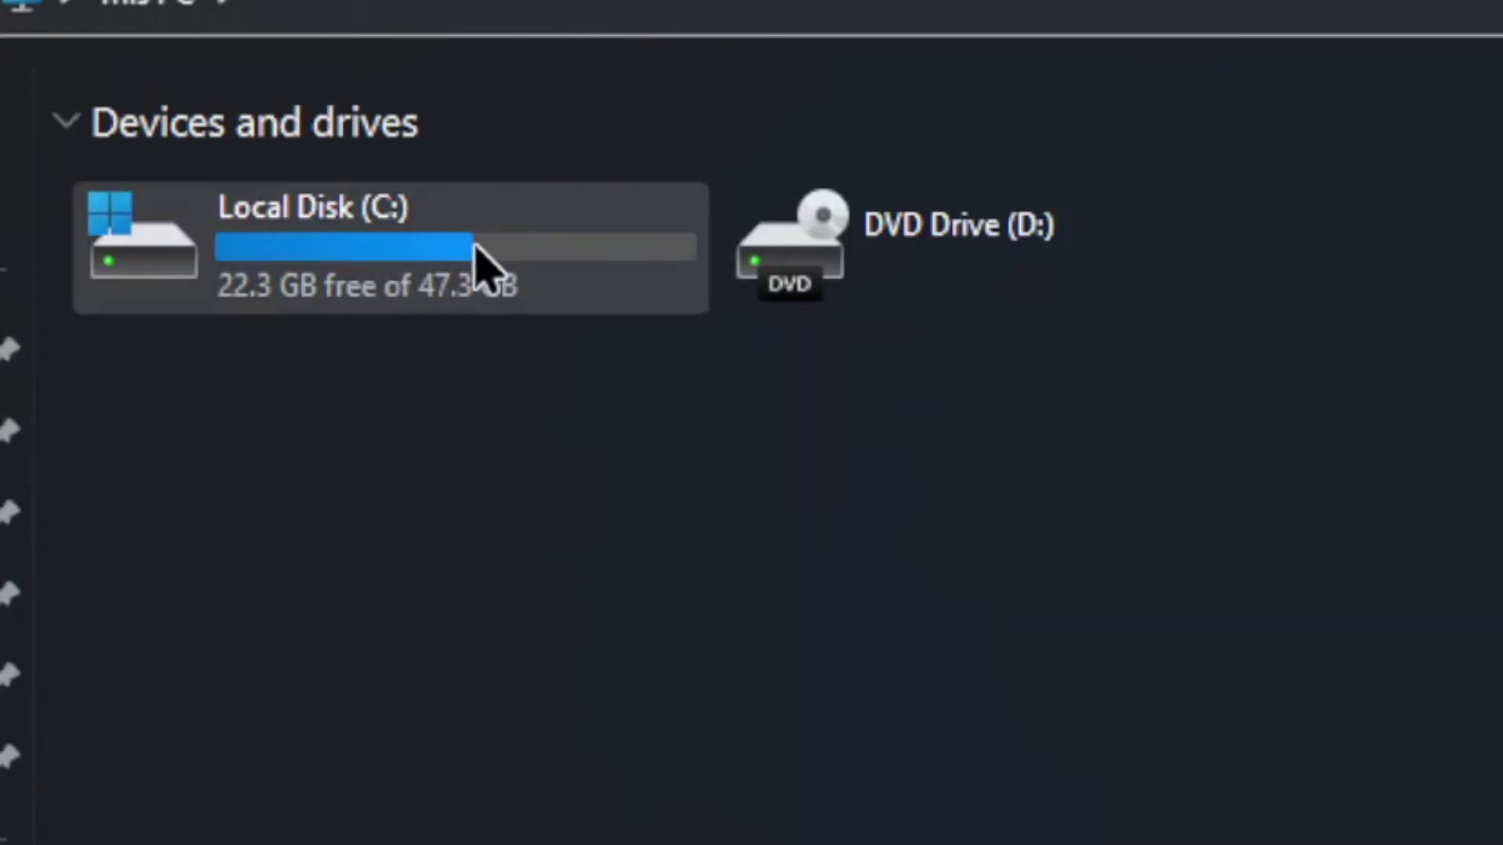
mouse_move(383, 249)
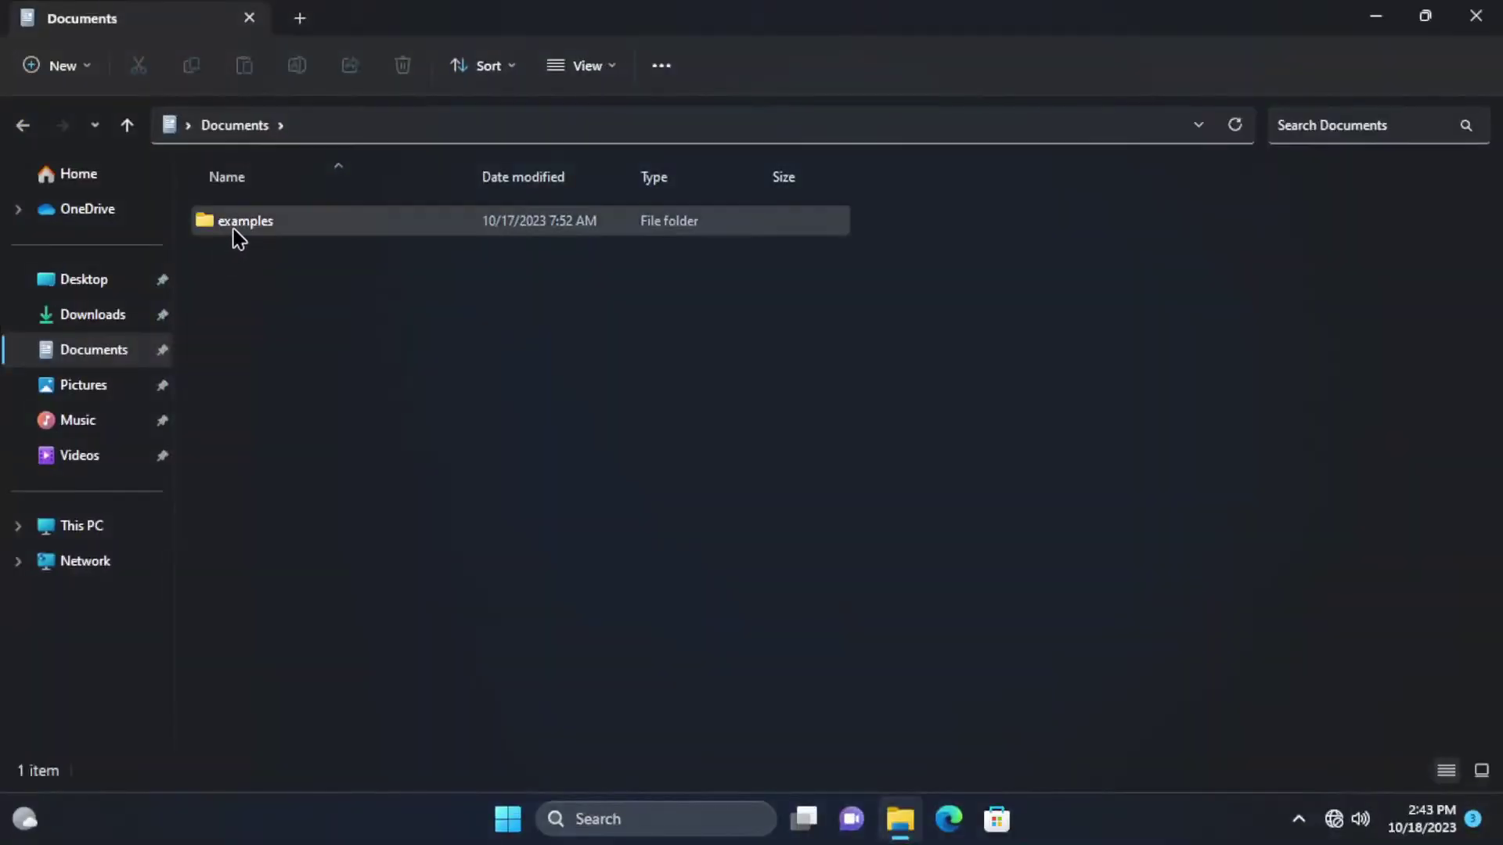
double_click(233, 223)
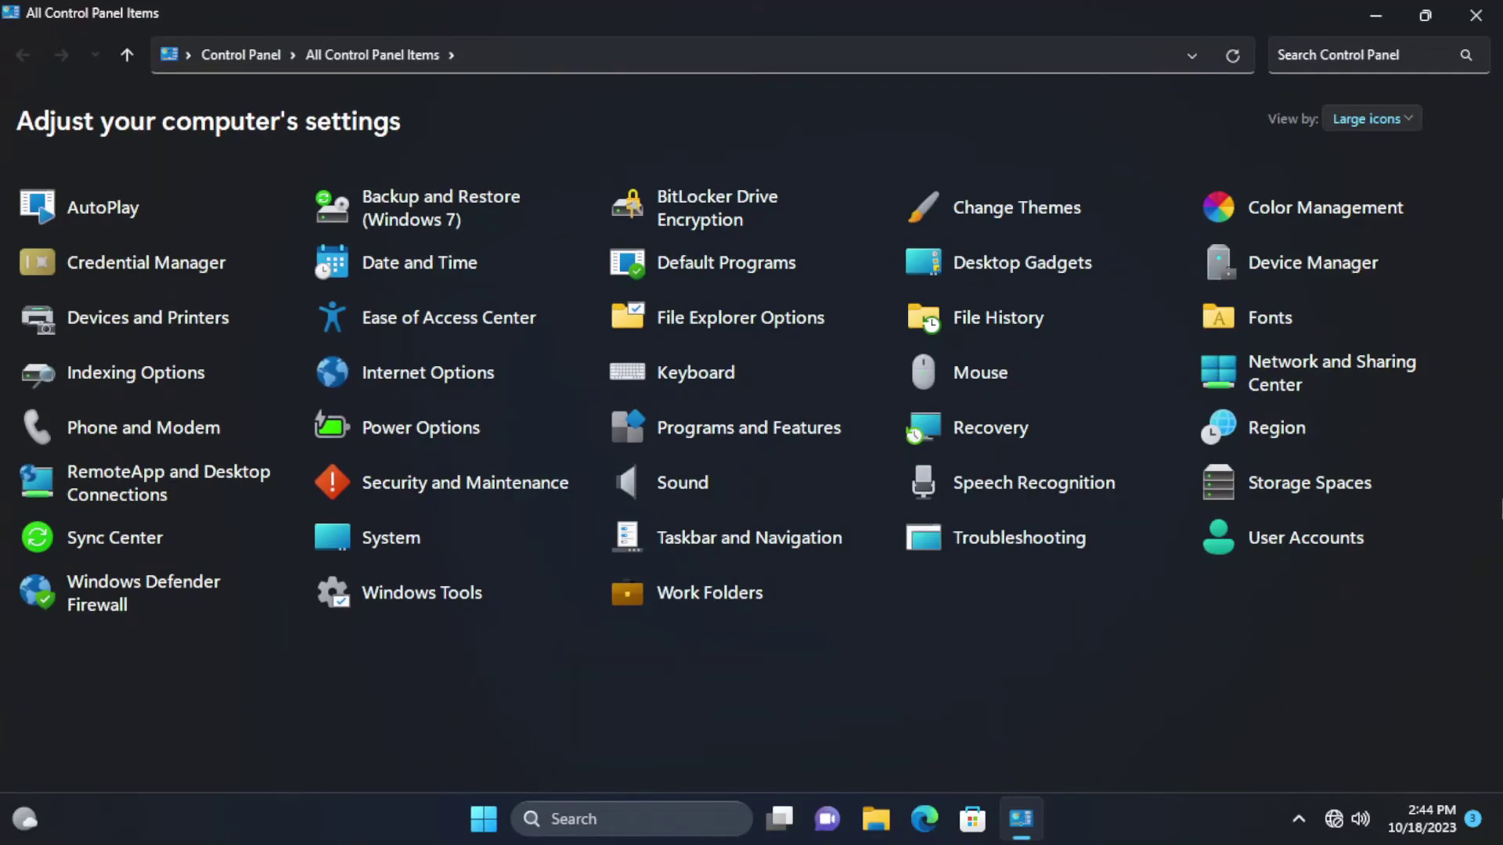
Switch Control Panel to Category view and preview the Busy pointer in Mouse Properties
click(1405, 122)
click(1406, 152)
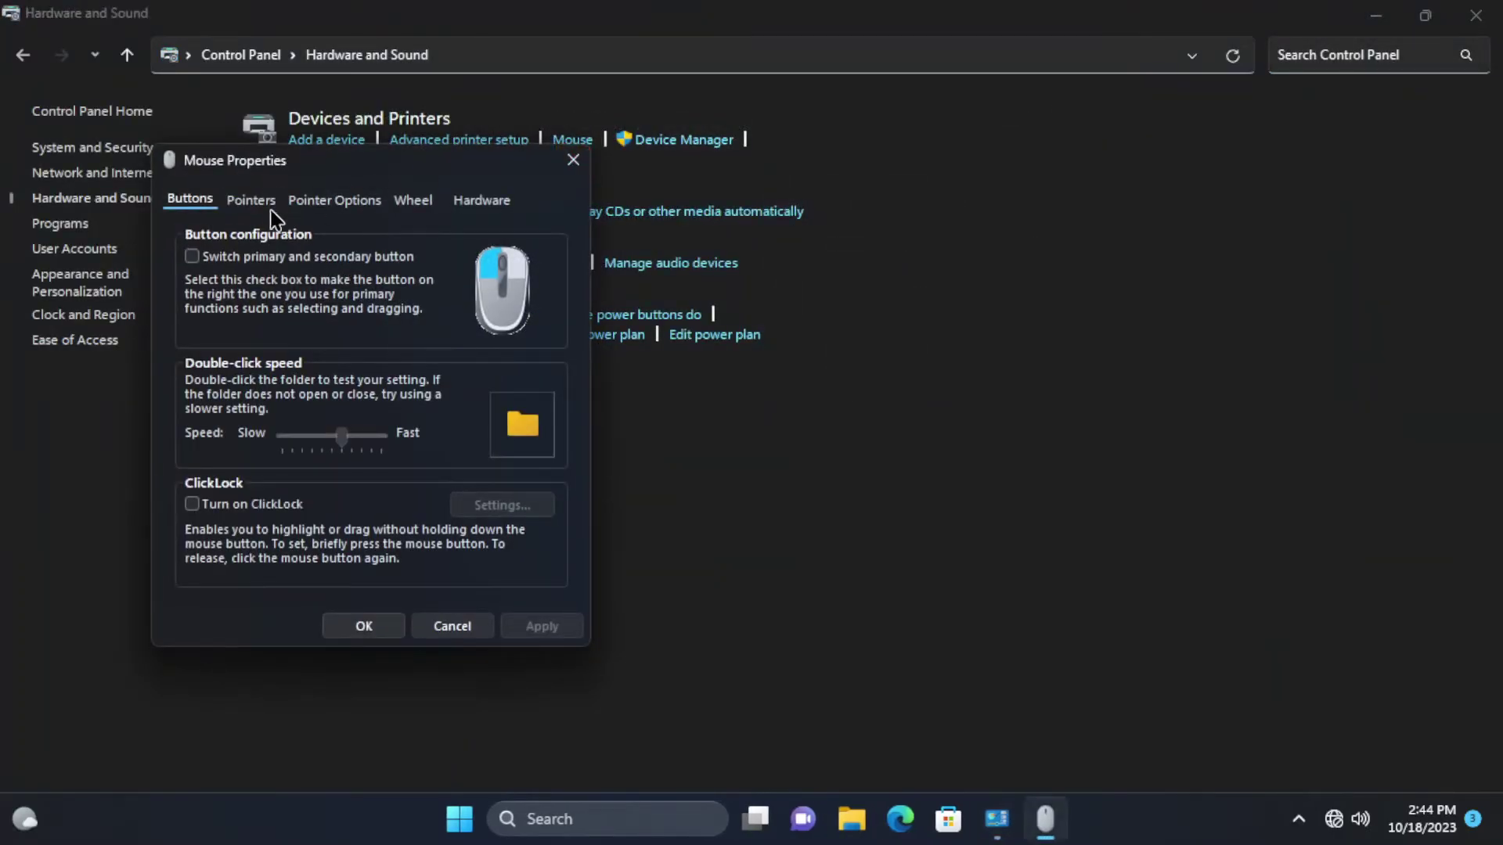
click(251, 199)
drag(559, 388, 561, 421)
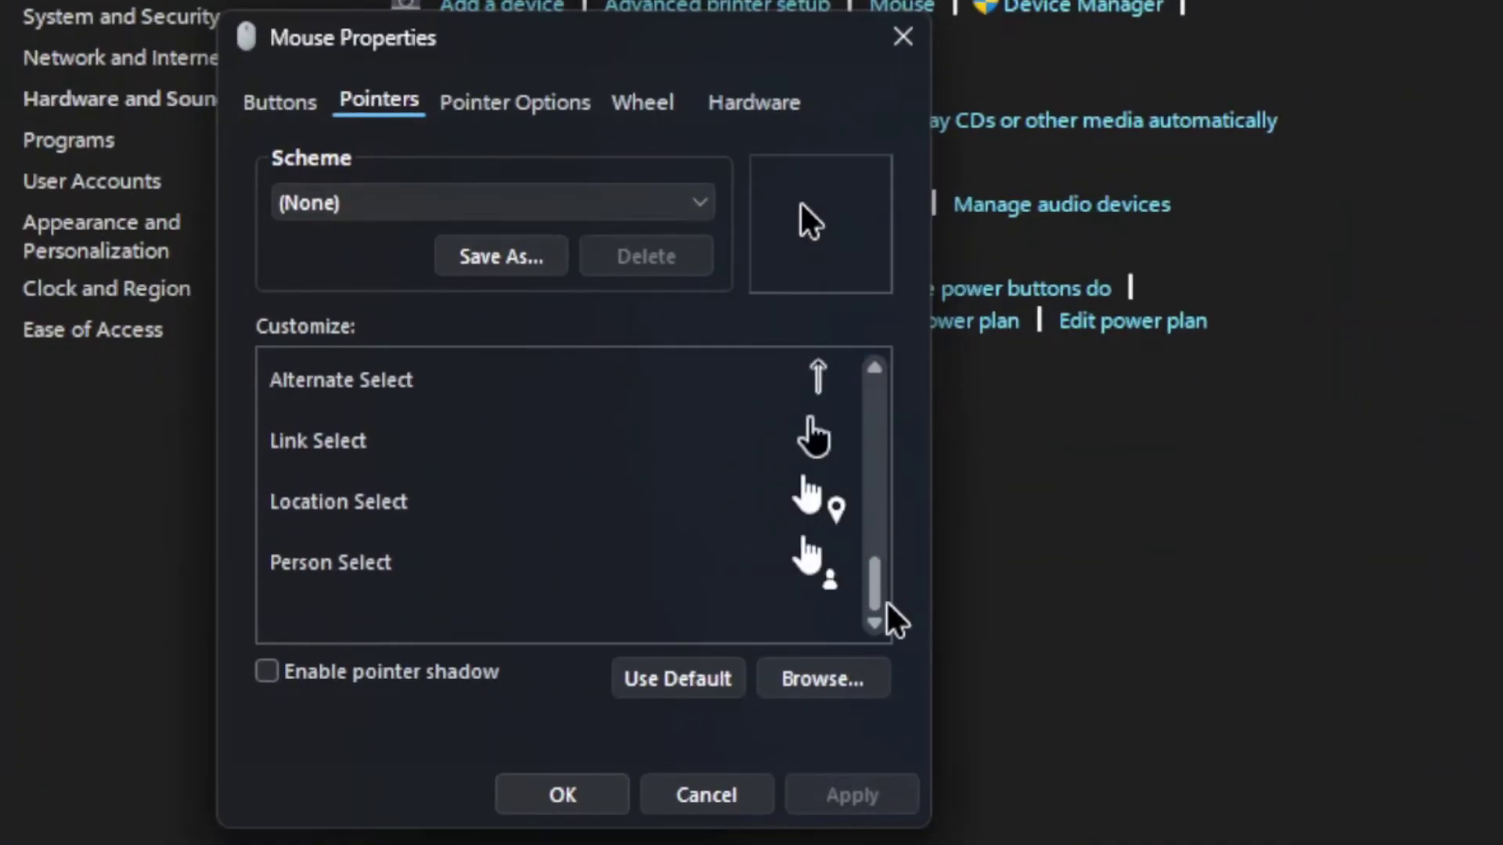
click(853, 379)
click(877, 370)
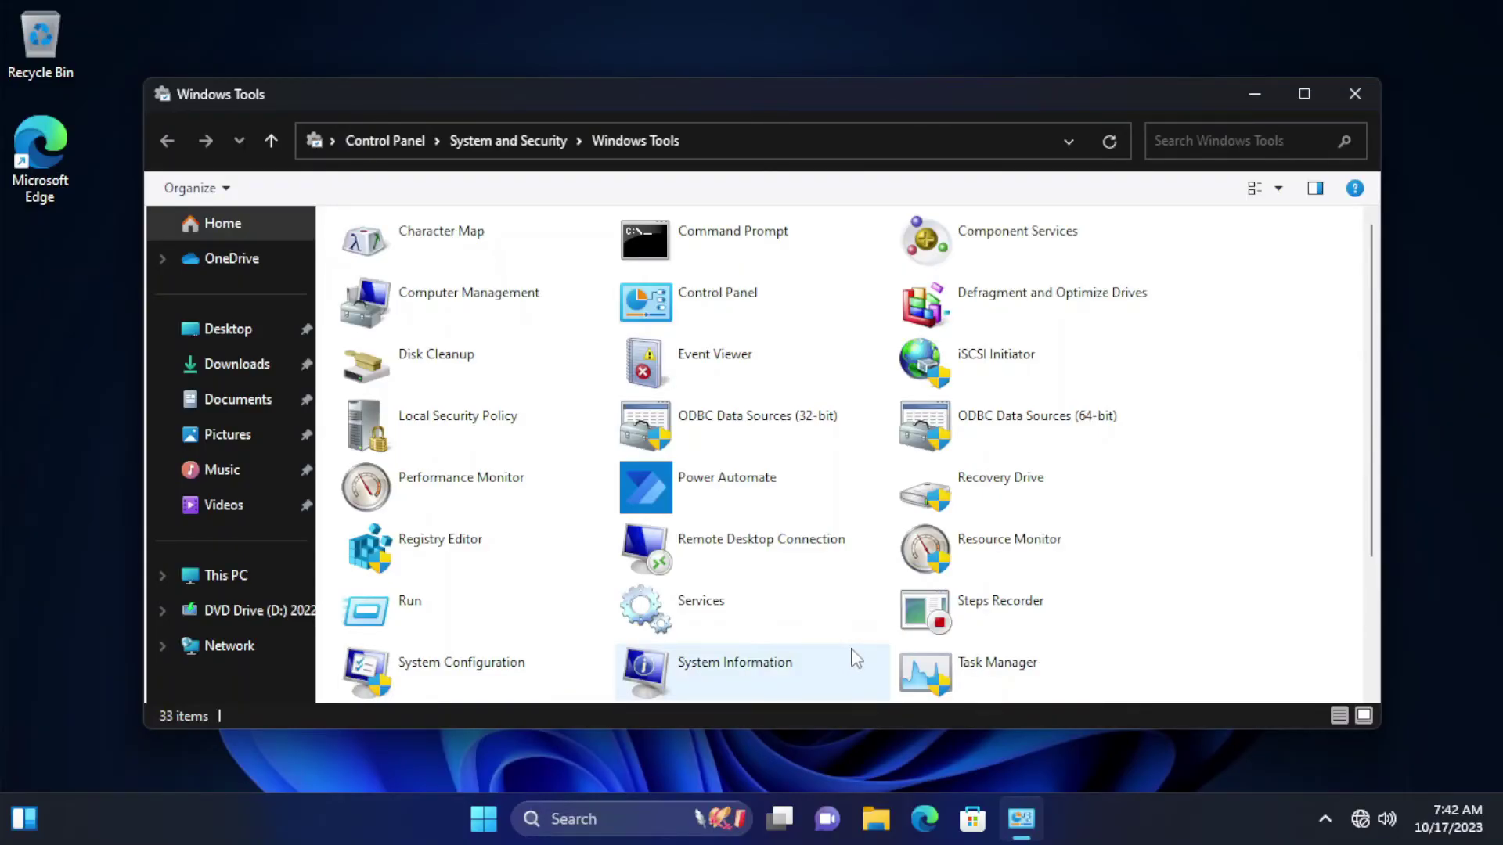
Maximize the Windows Tools window with Win+Up
key(super+Up)
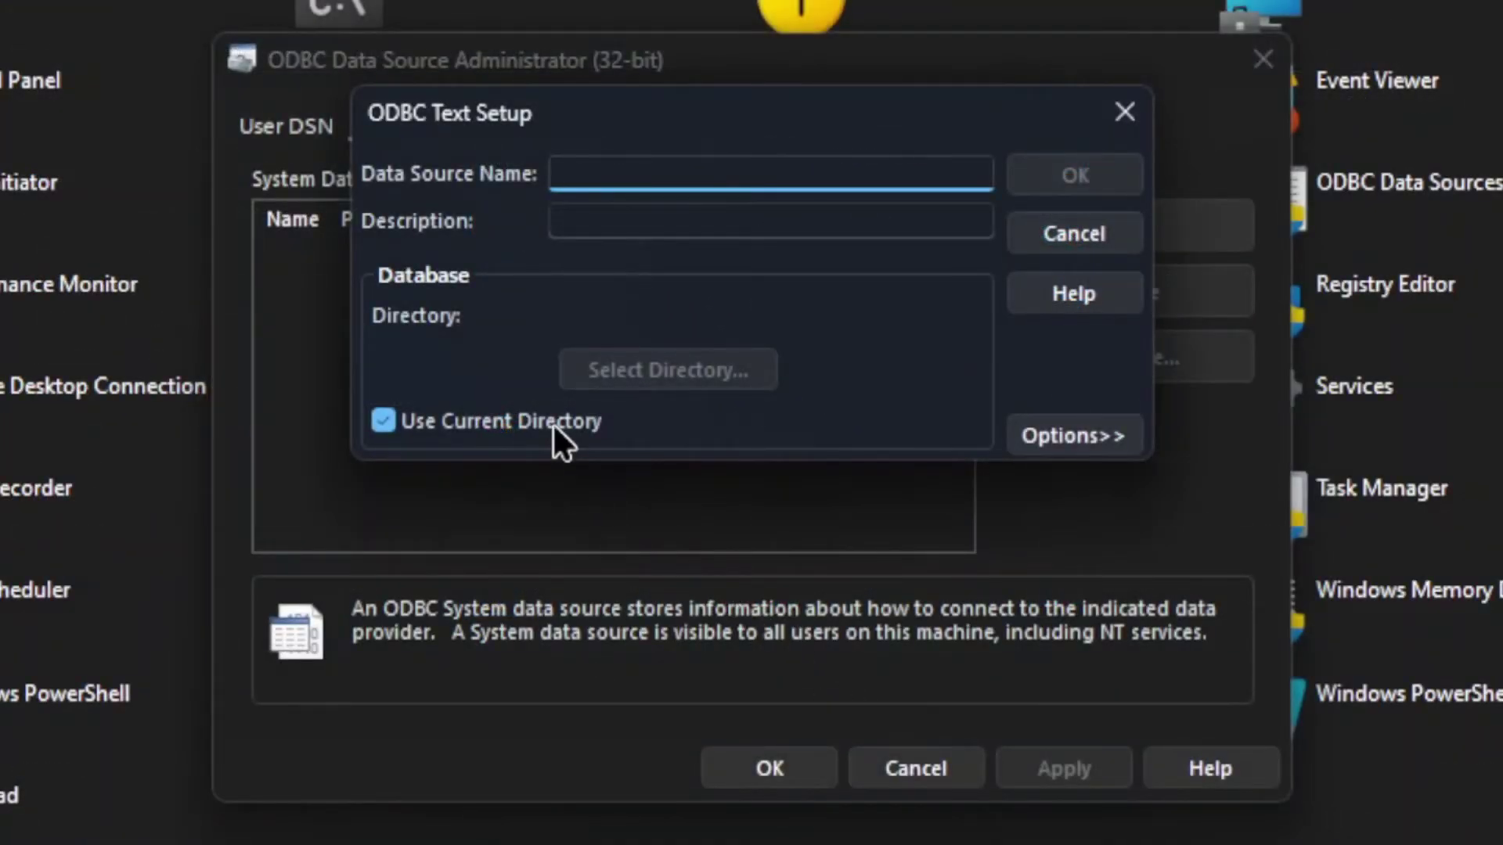
In ODBC Text Setup, untick Use Current Directory and choose a directory instead
click(552, 423)
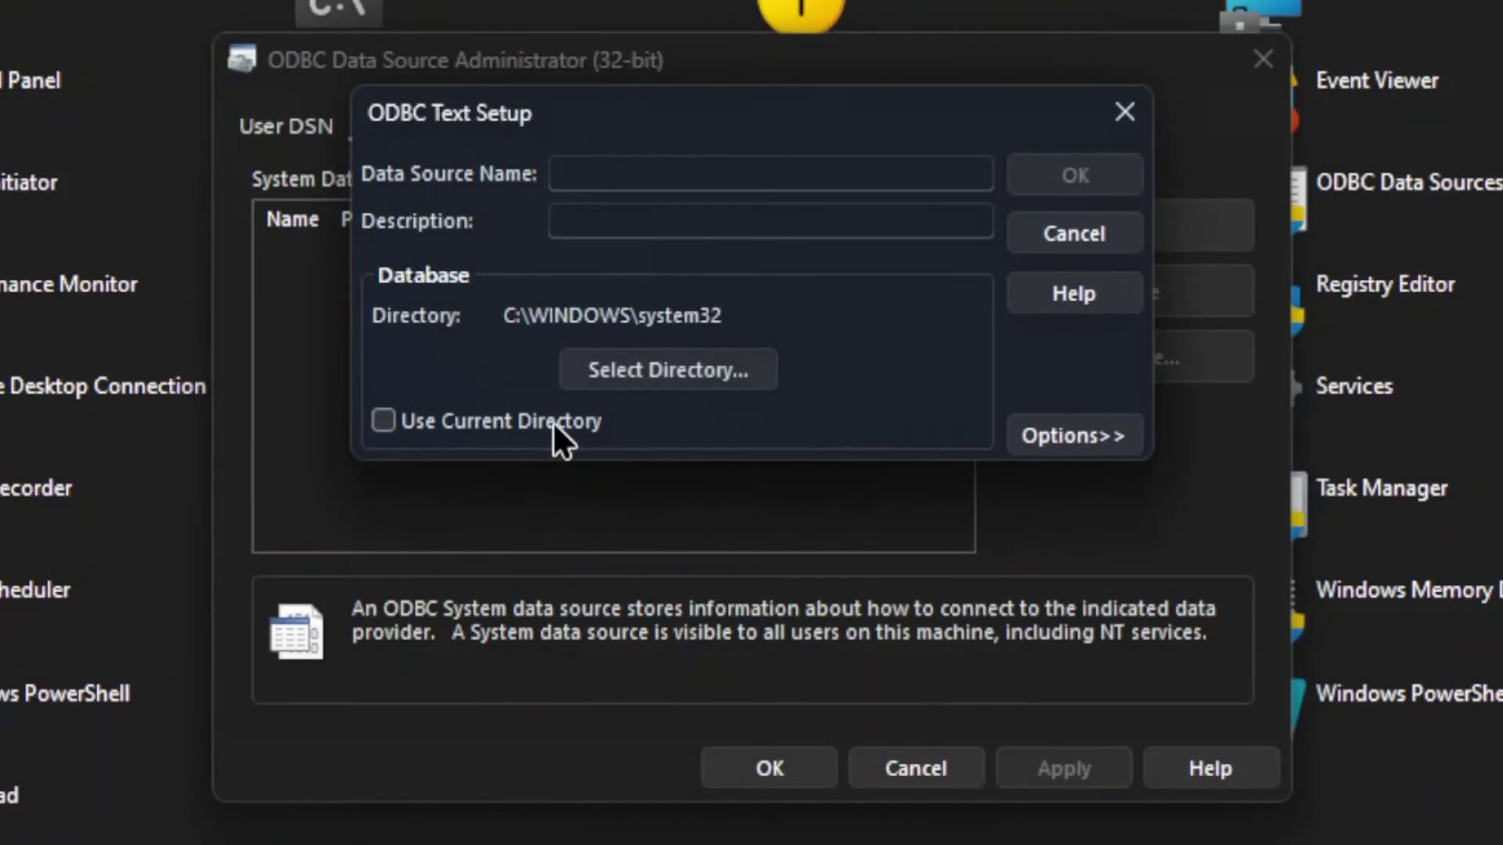
click(617, 373)
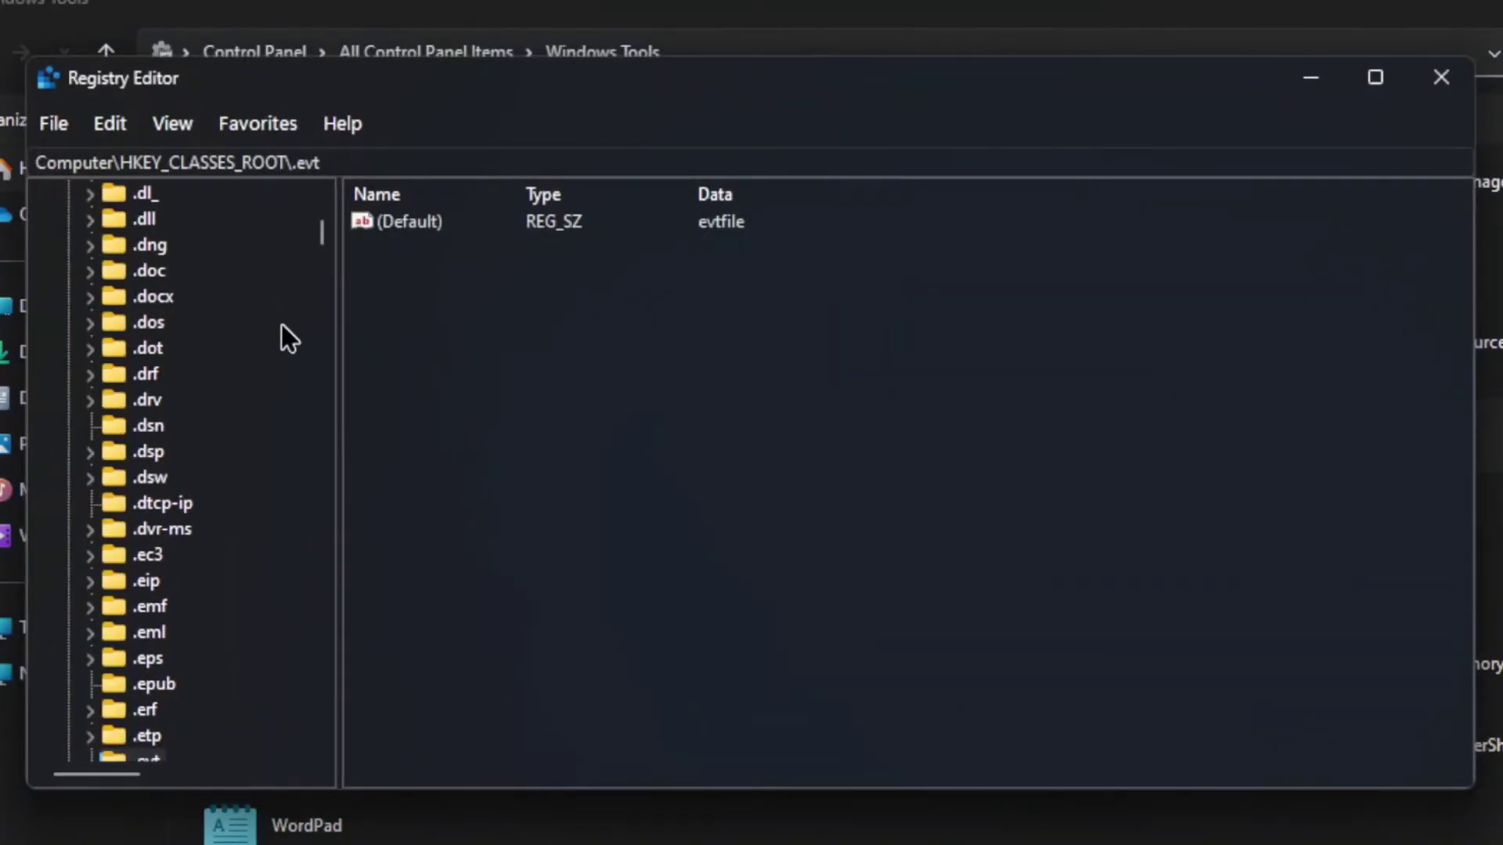
scroll(281, 328, down, 15)
drag(321, 305, 321, 728)
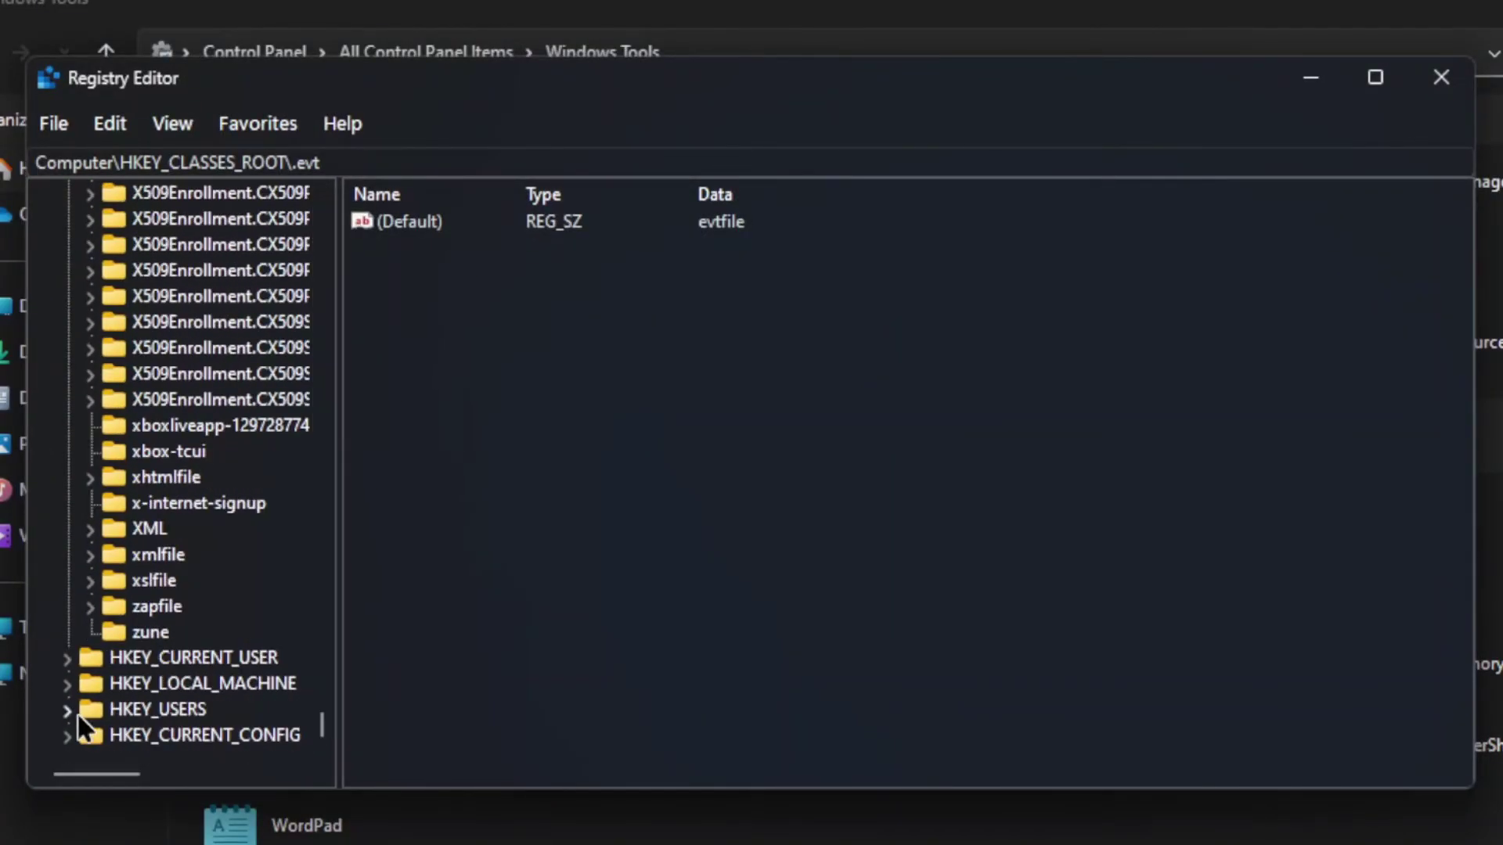
Browse HKEY_LOCAL_MACHINE\HARDWARE\DESCRIPTION in Registry Editor, then show Remote Desktop Connection's full options
click(67, 681)
click(149, 659)
double_click(176, 632)
double_click(200, 681)
click(199, 712)
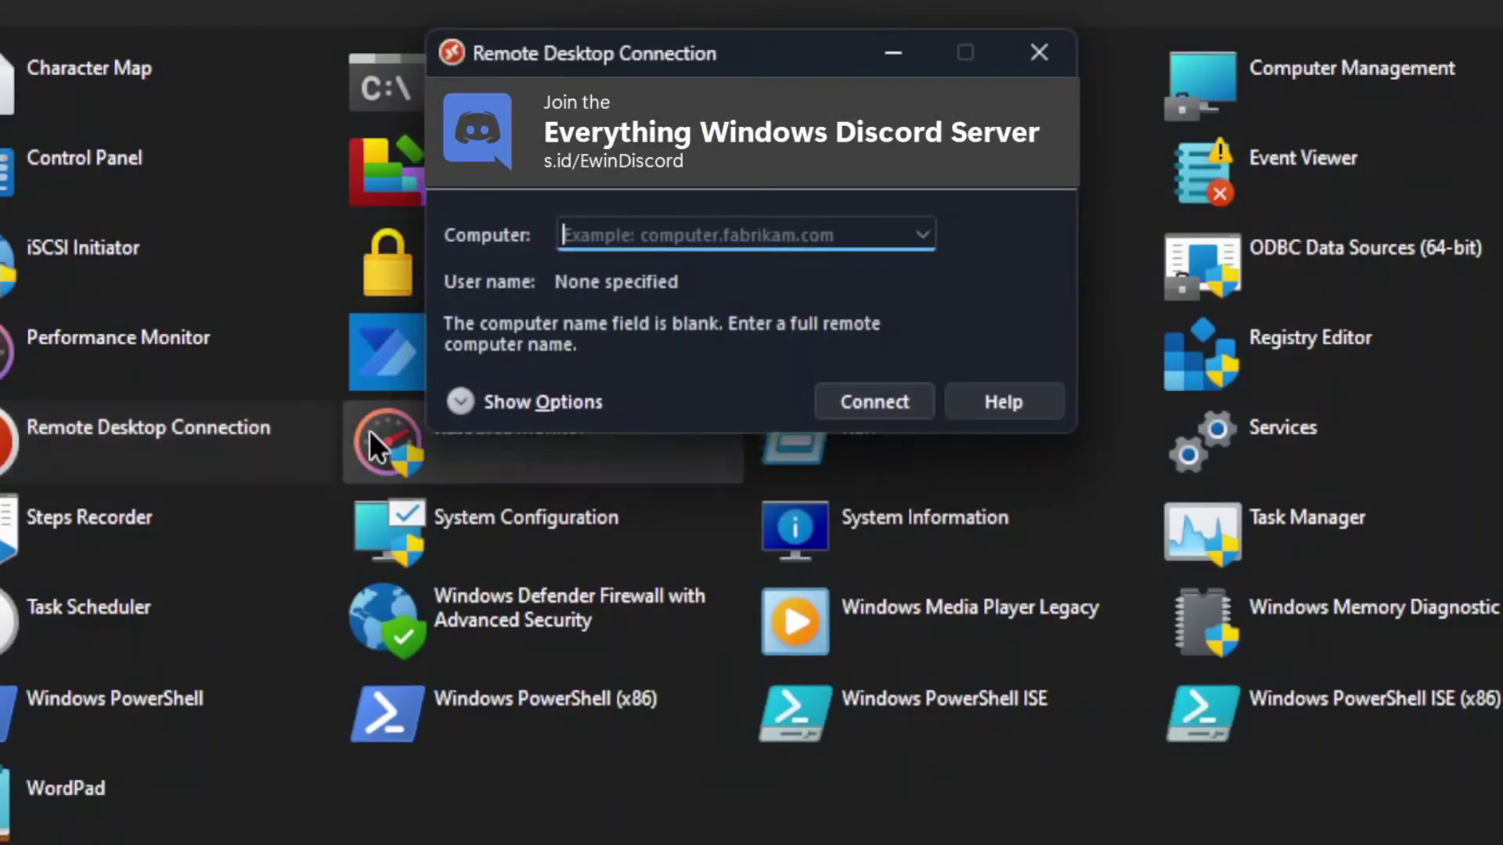
click(521, 404)
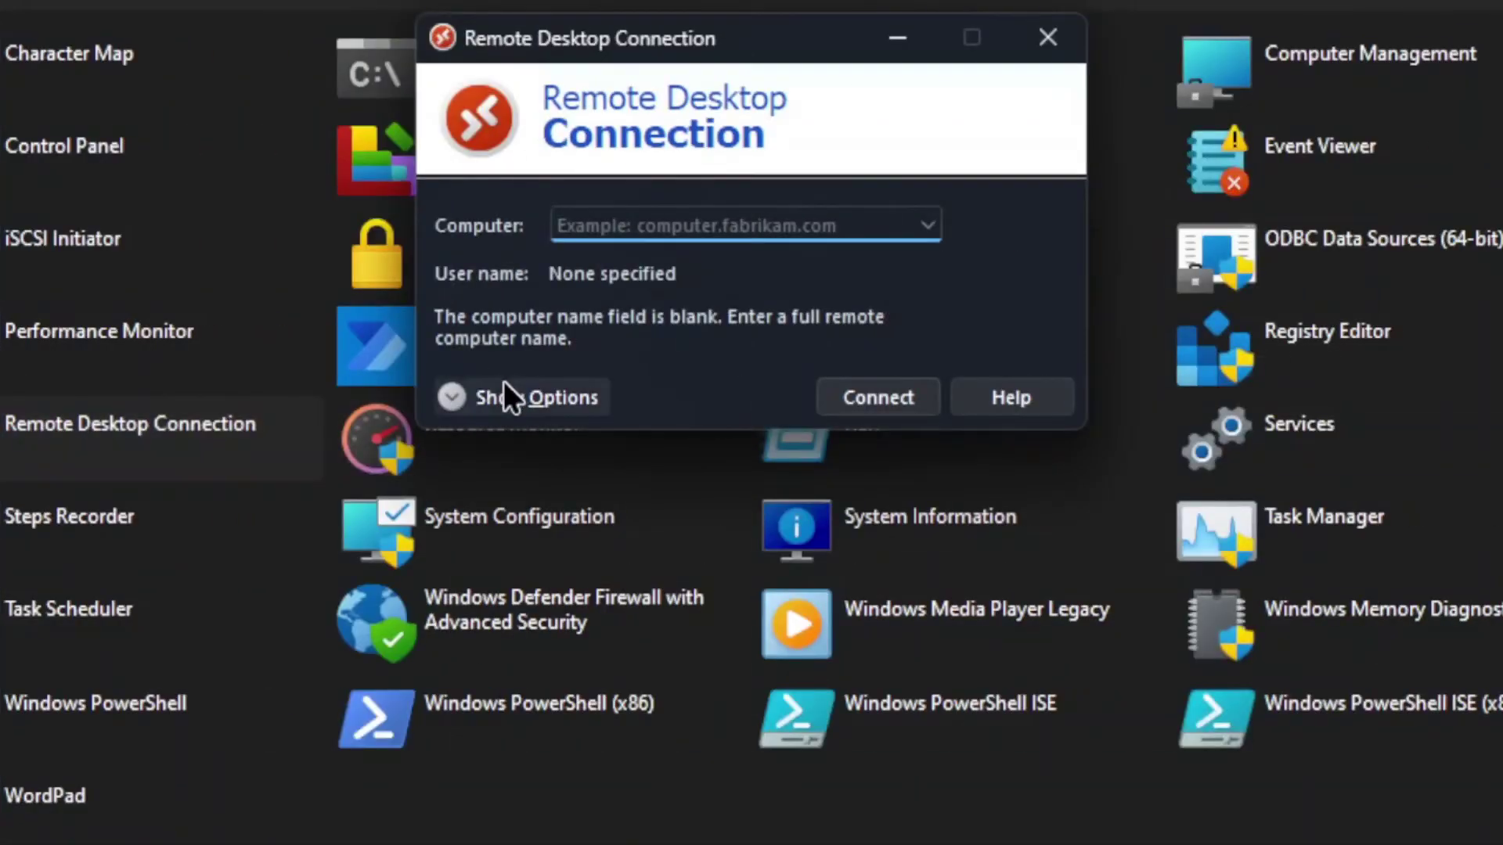
click(456, 391)
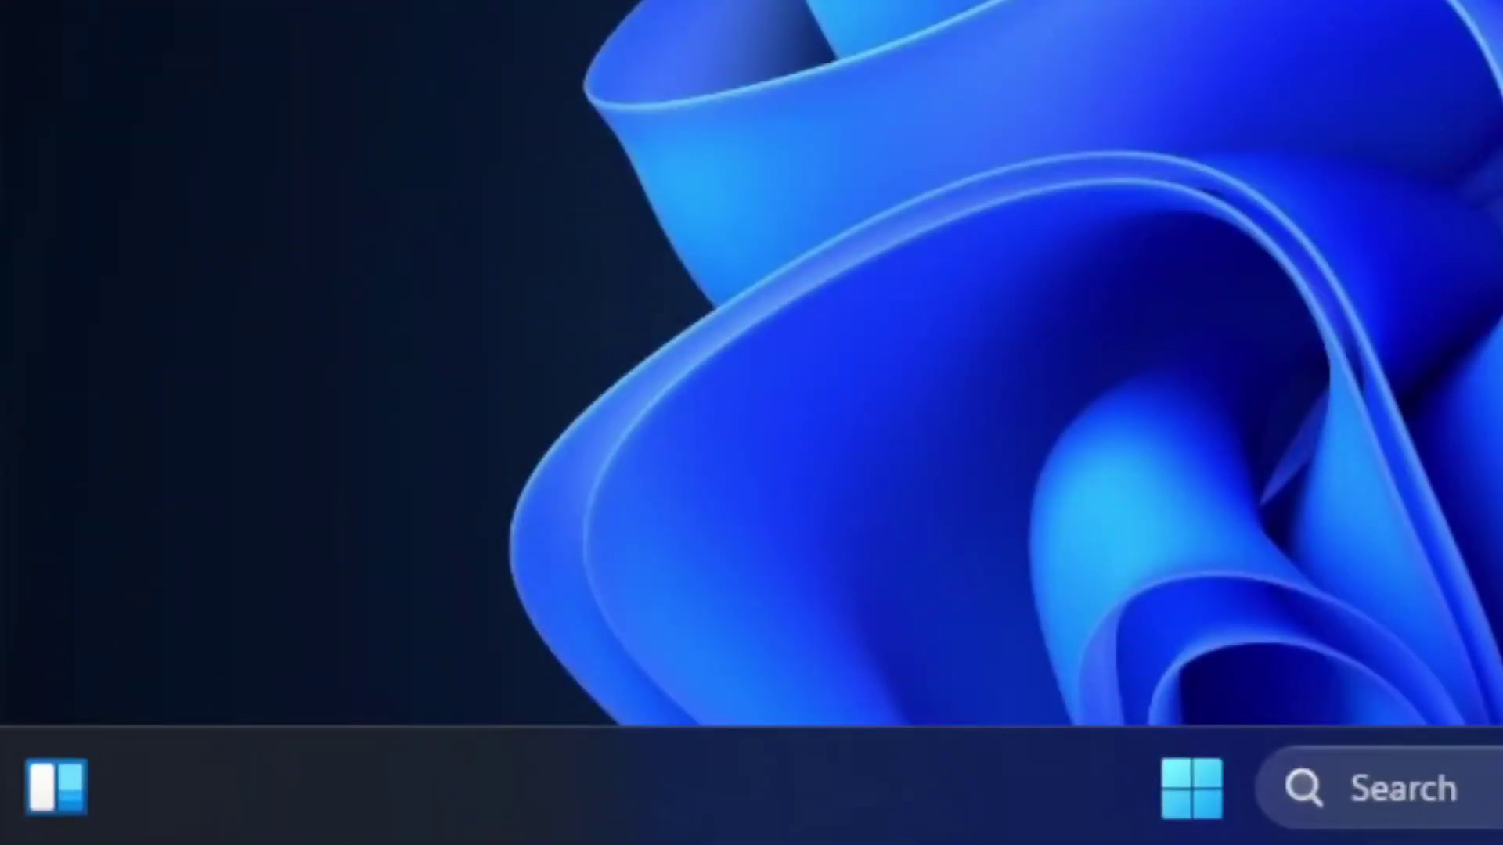
Run the gadgets command from the Run box to open the Desktop Gadgets gallery
key(super+r)
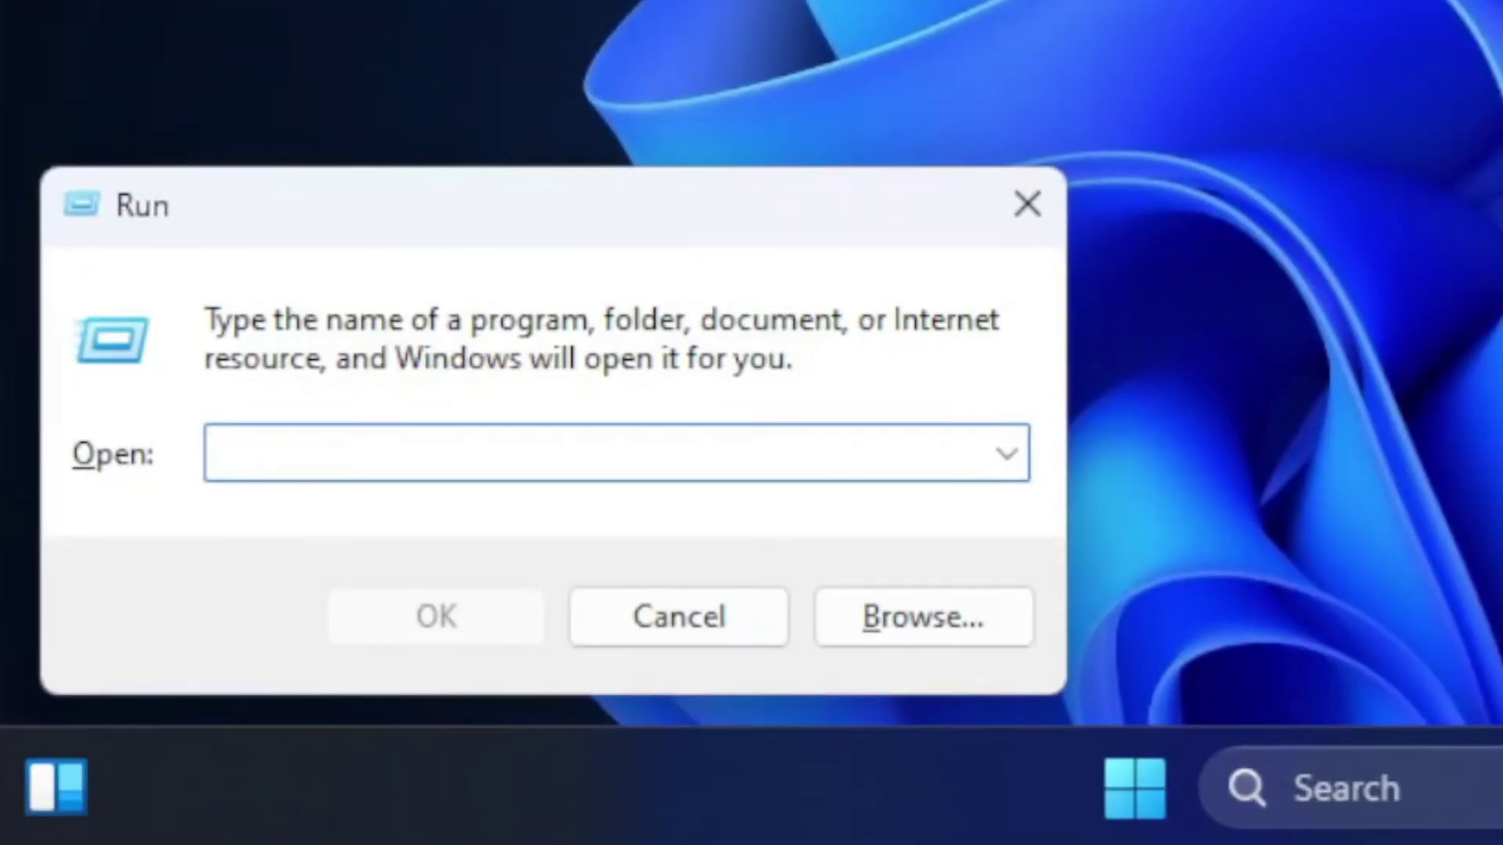
text(ms)
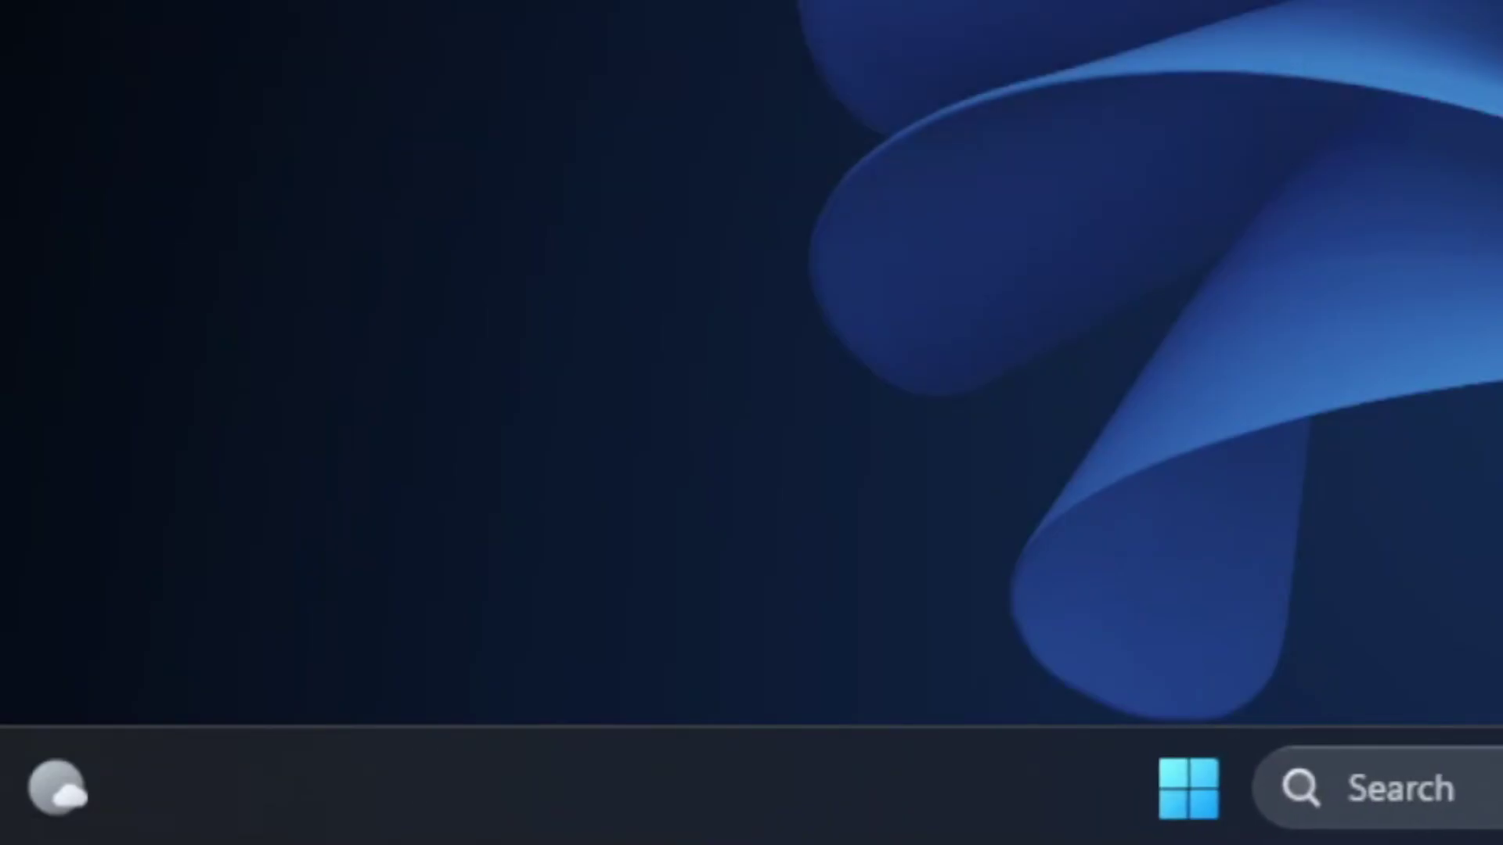
key(super+r)
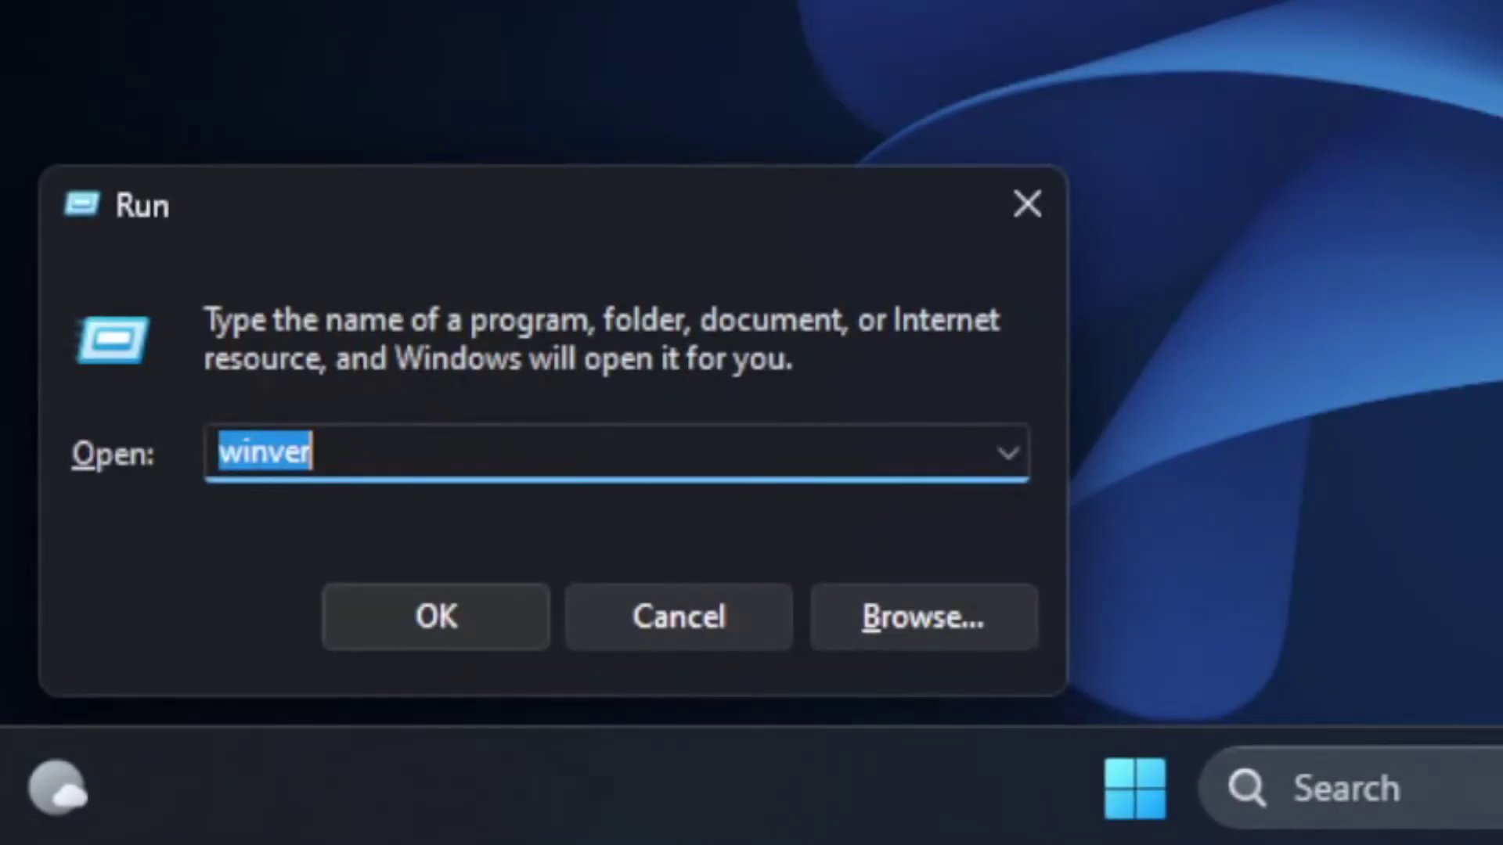
key(Escape)
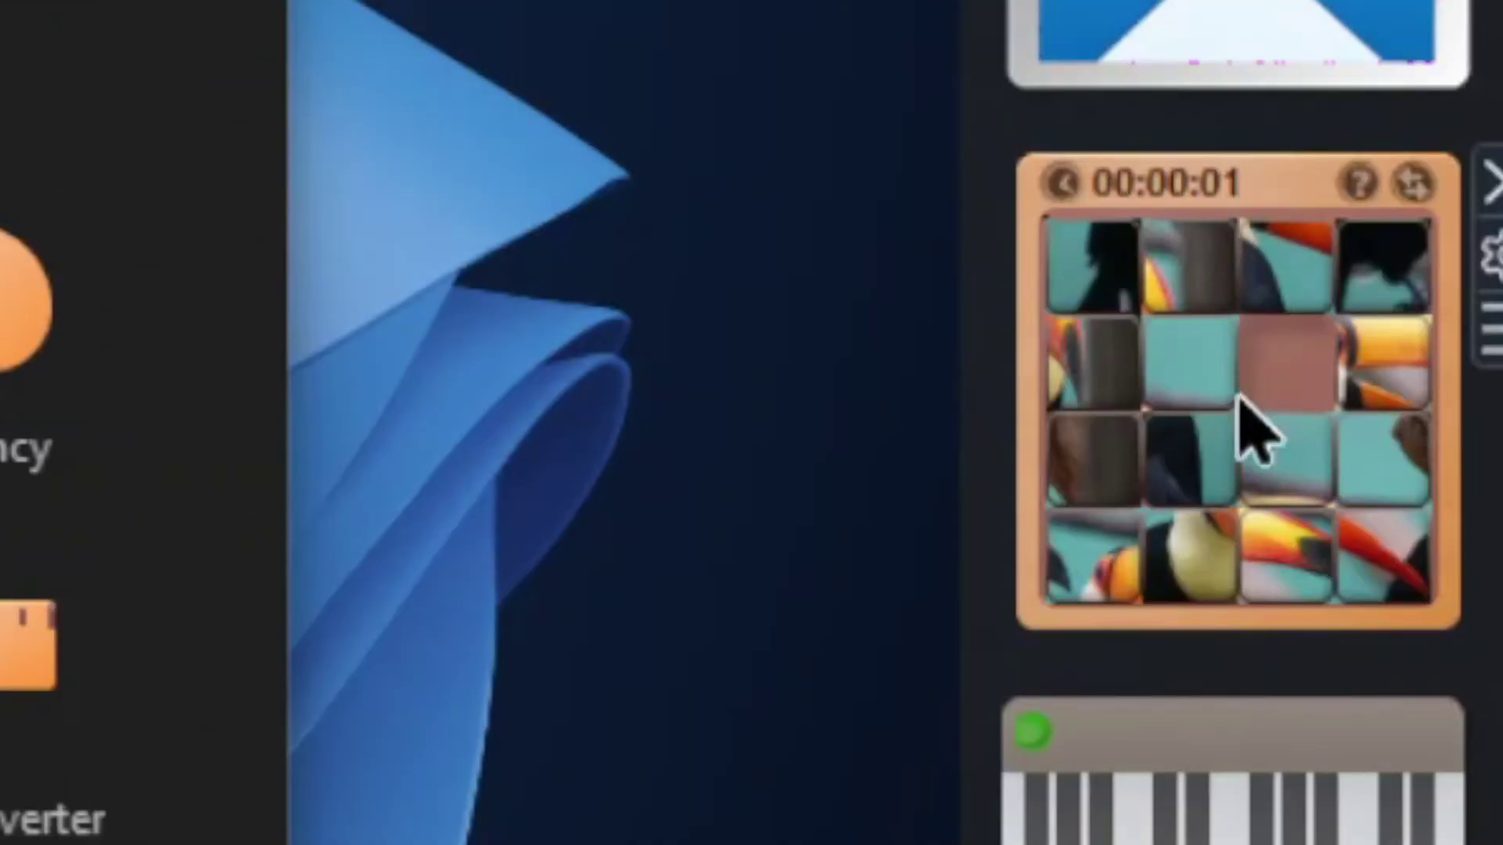
Slide four Picture Puzzle tiles, play a Piano note, then launch the 7z2201 installer
click(1408, 309)
click(1330, 438)
click(1292, 598)
click(1080, 391)
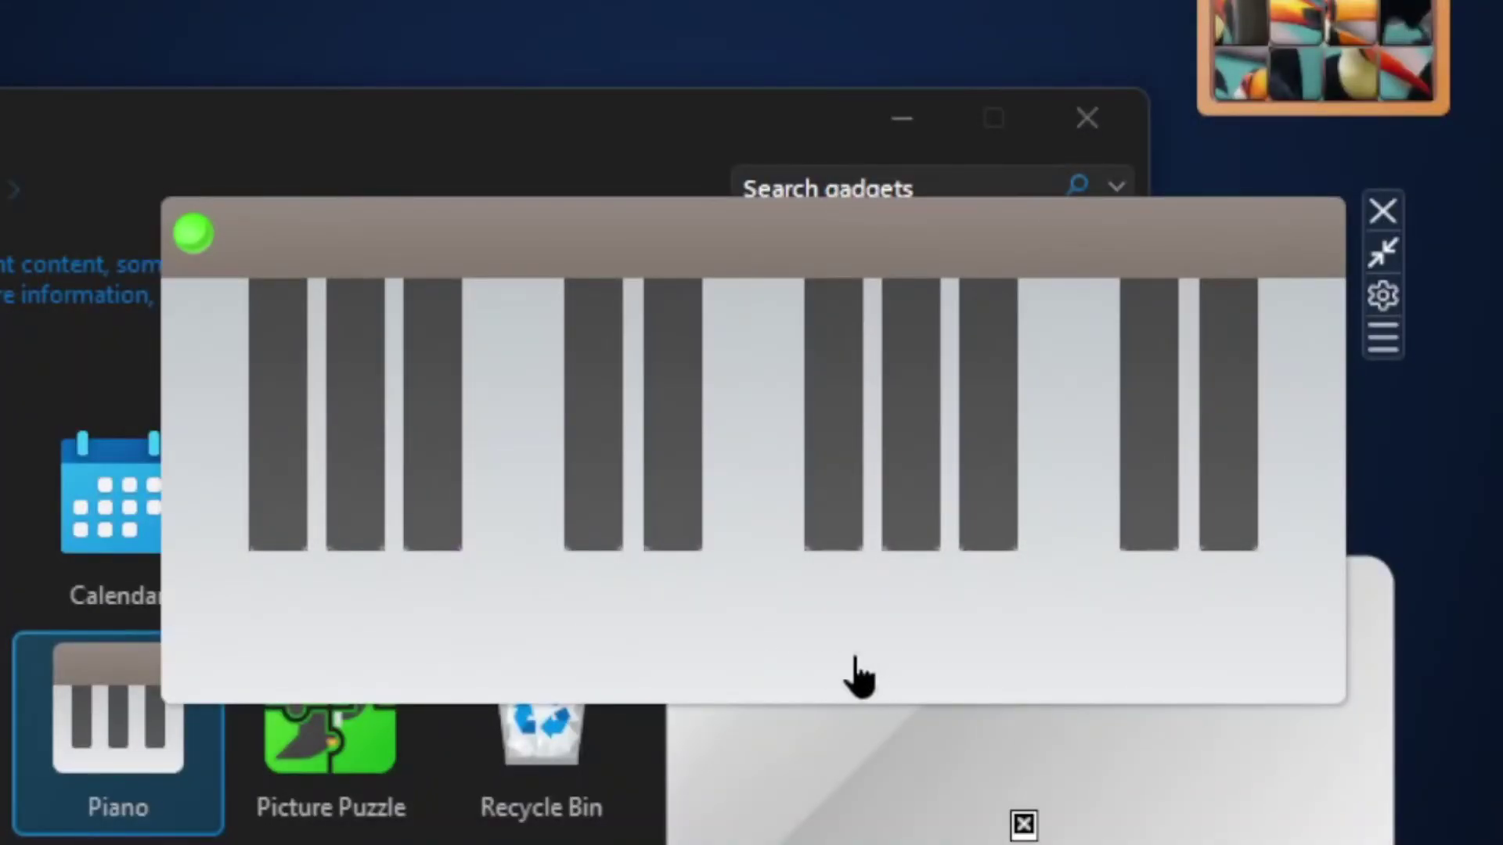
click(780, 683)
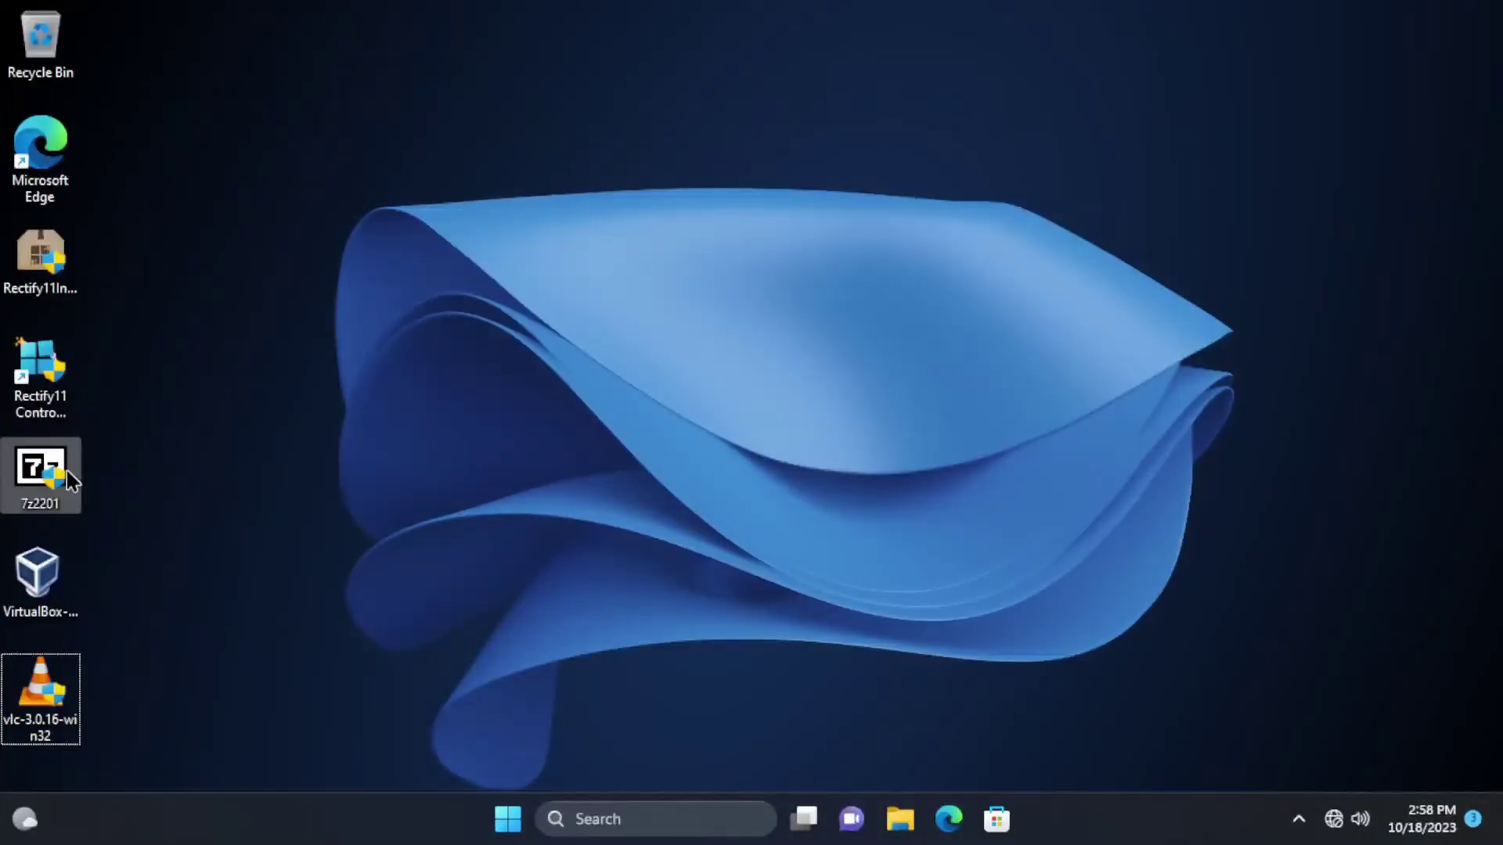
double_click(42, 468)
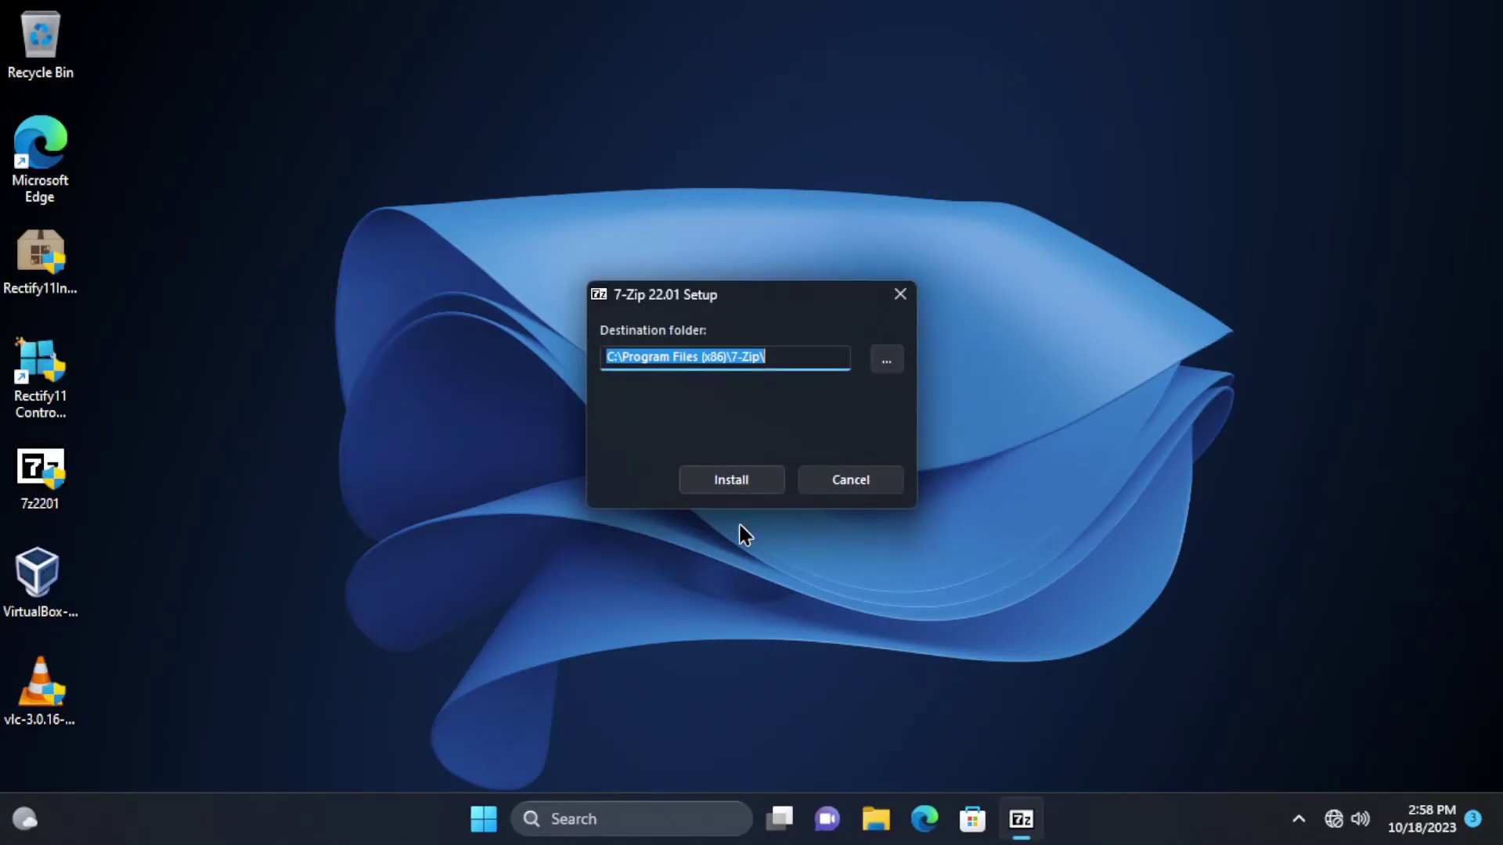
Install 7-Zip 22.01 into the default folder and reposition its window
click(740, 487)
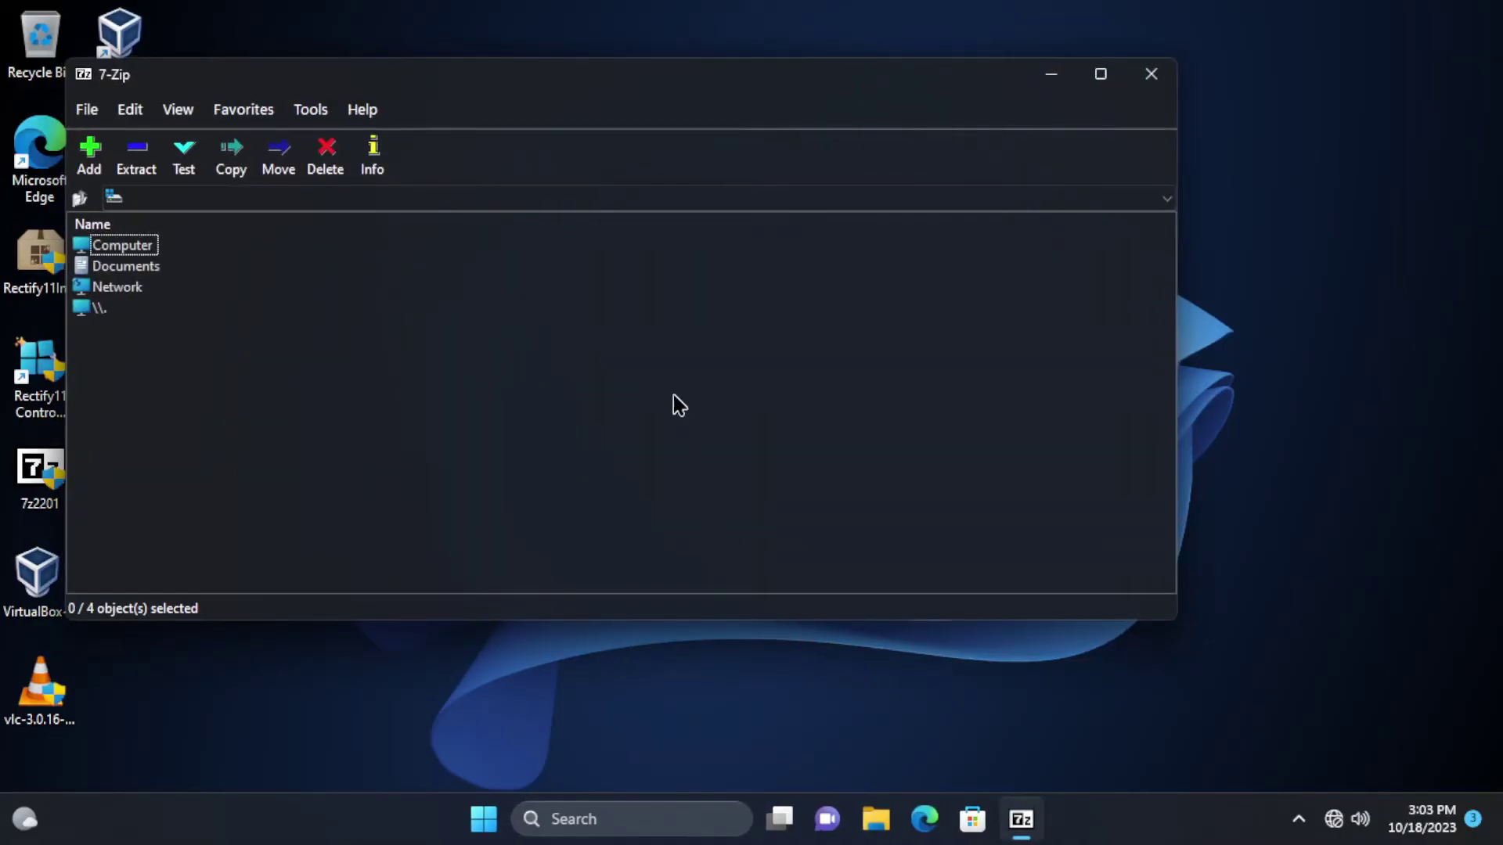
drag(656, 87, 768, 178)
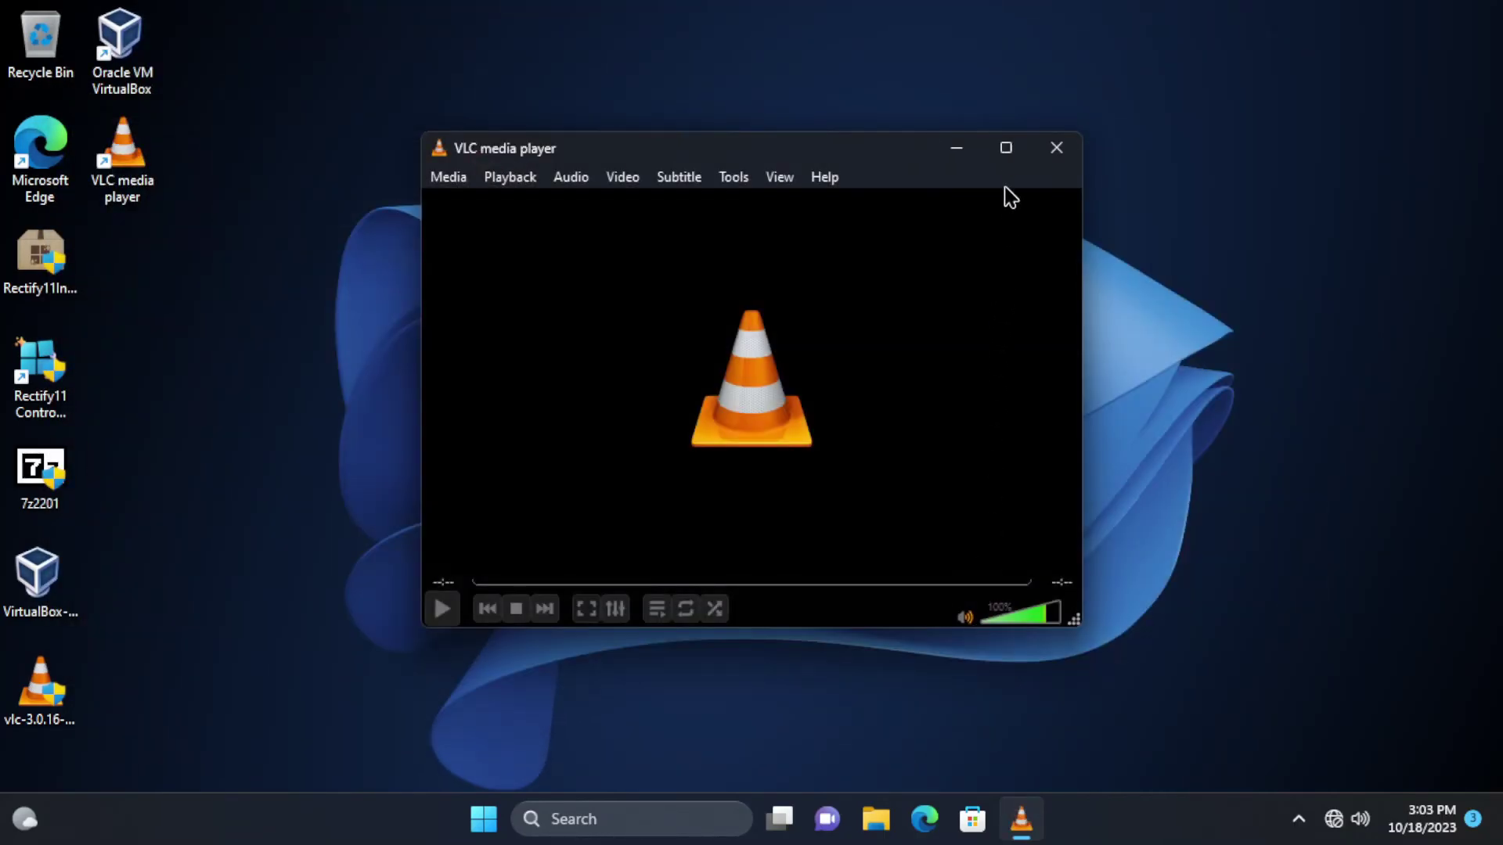
Maximize the window, browse VirtualBox Manager's File and other menus, then close it
click(1006, 150)
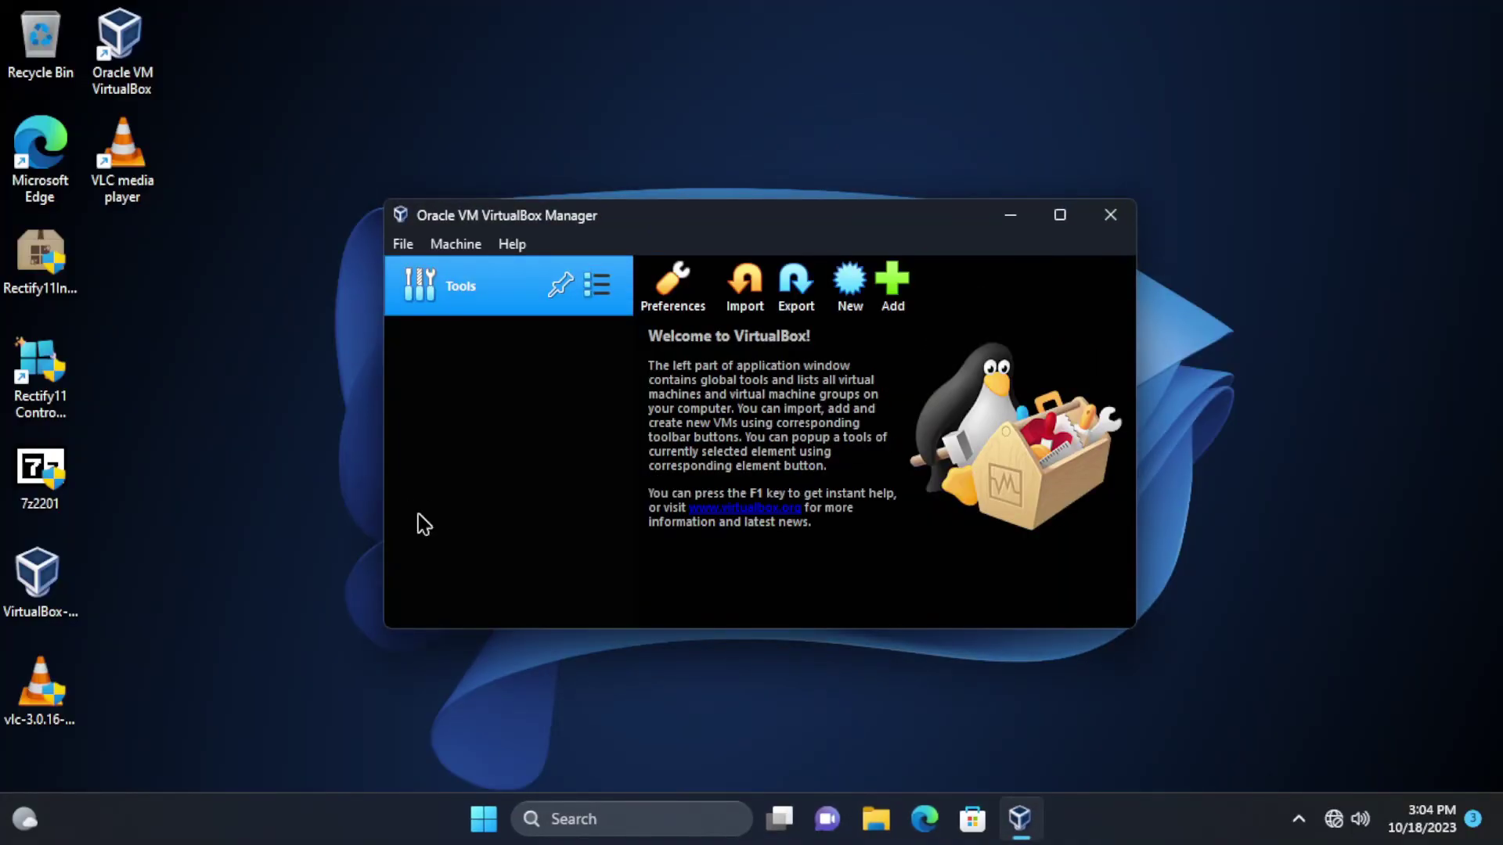
click(398, 243)
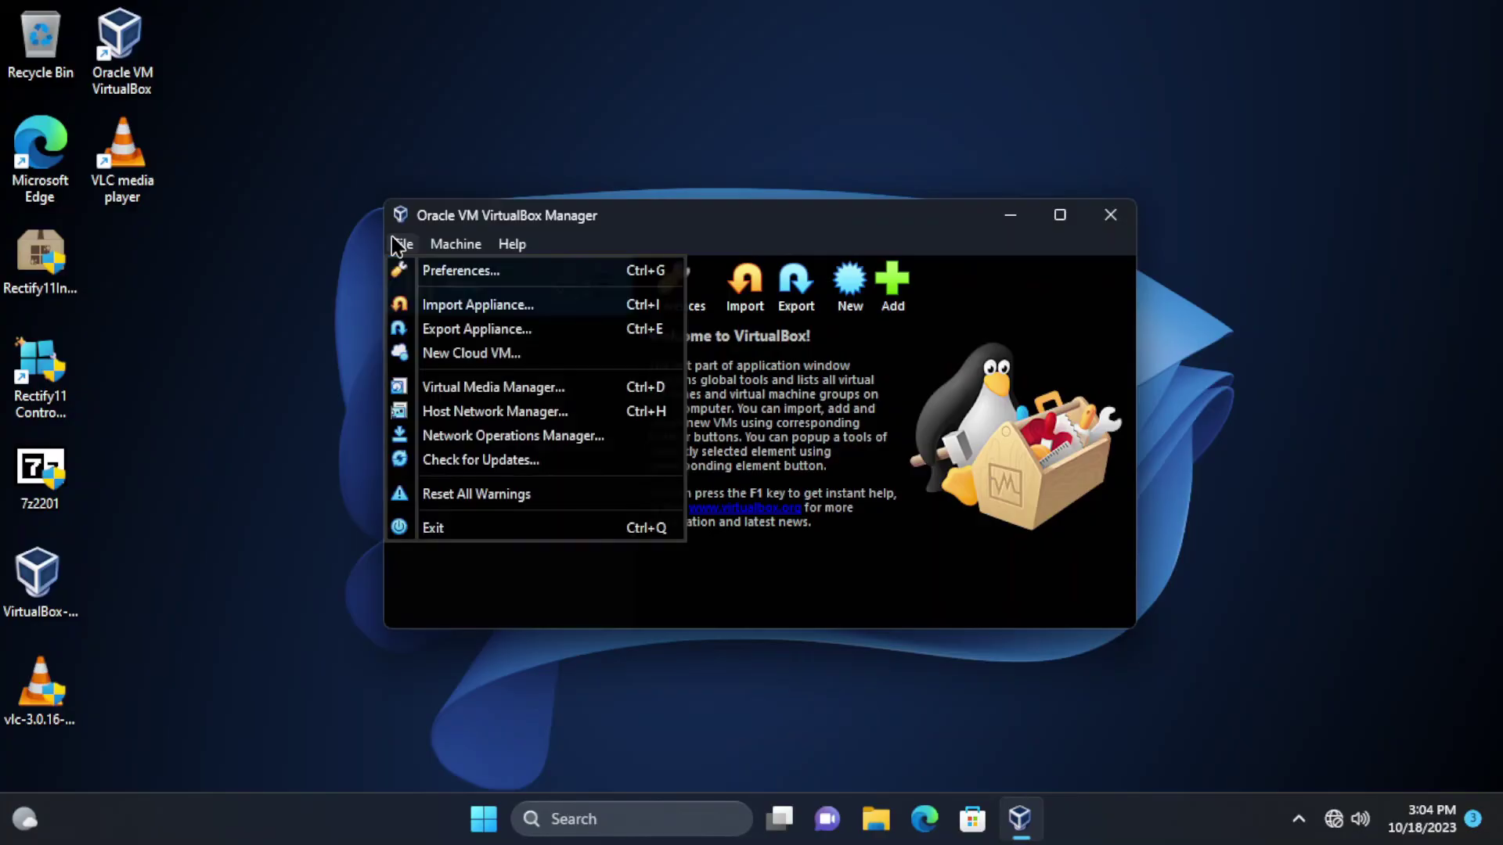
click(518, 243)
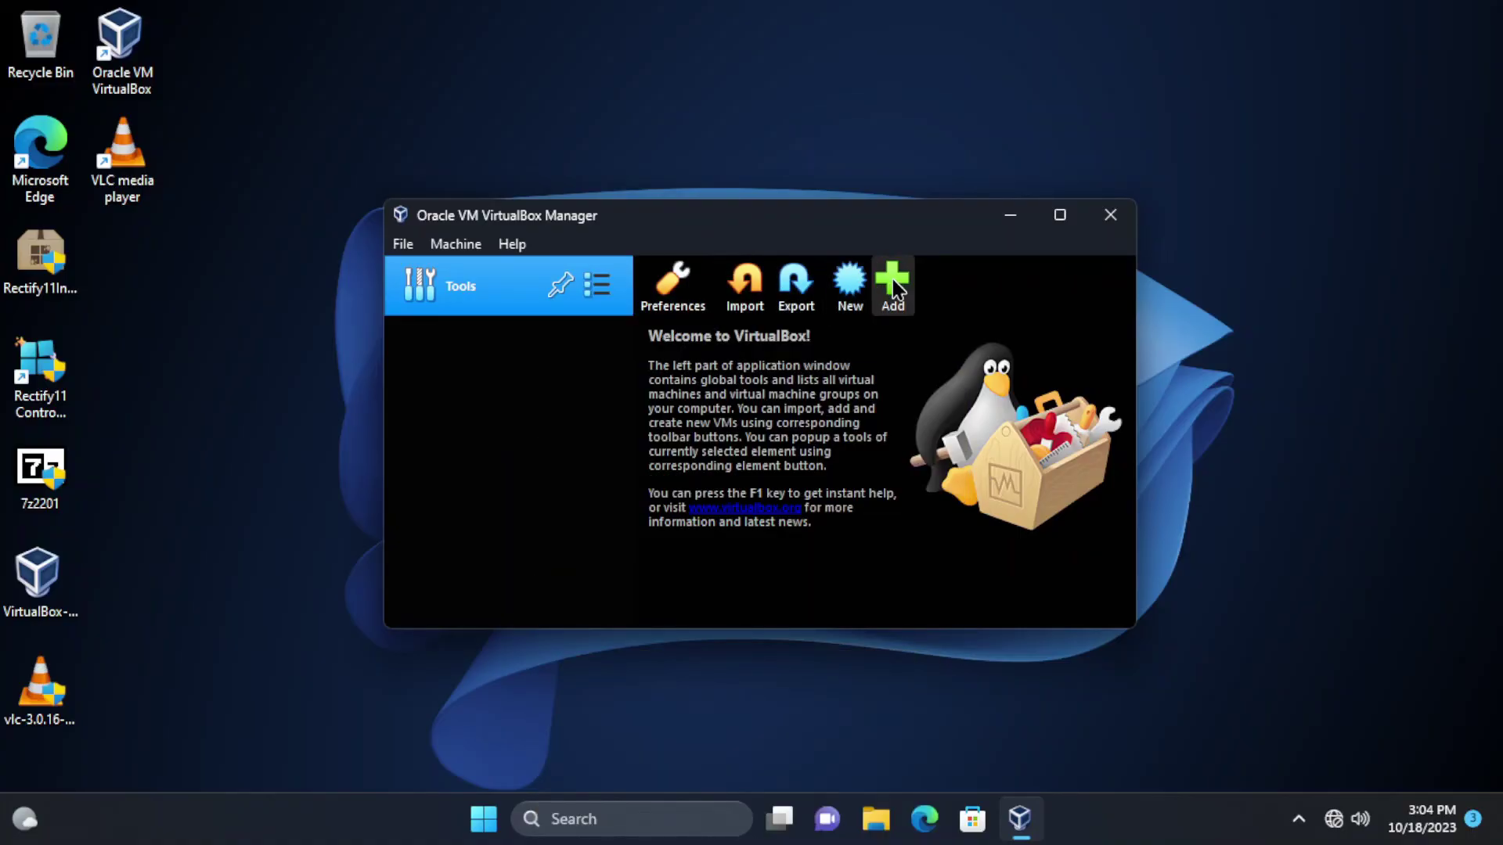
click(1112, 225)
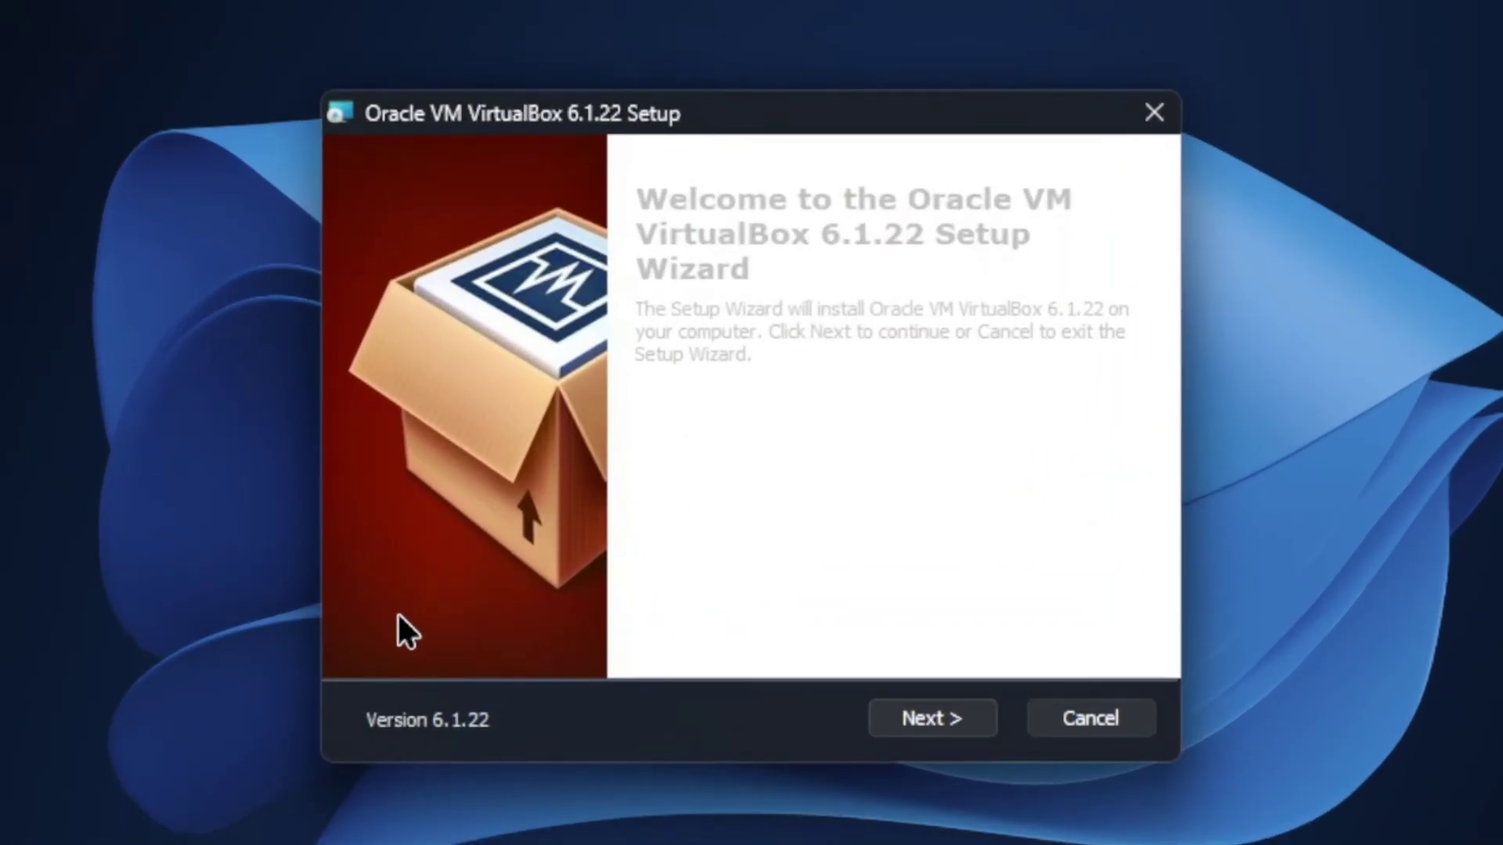
Install VirtualBox 6.1.22 with default features, all four options, accepting the network warning
click(924, 719)
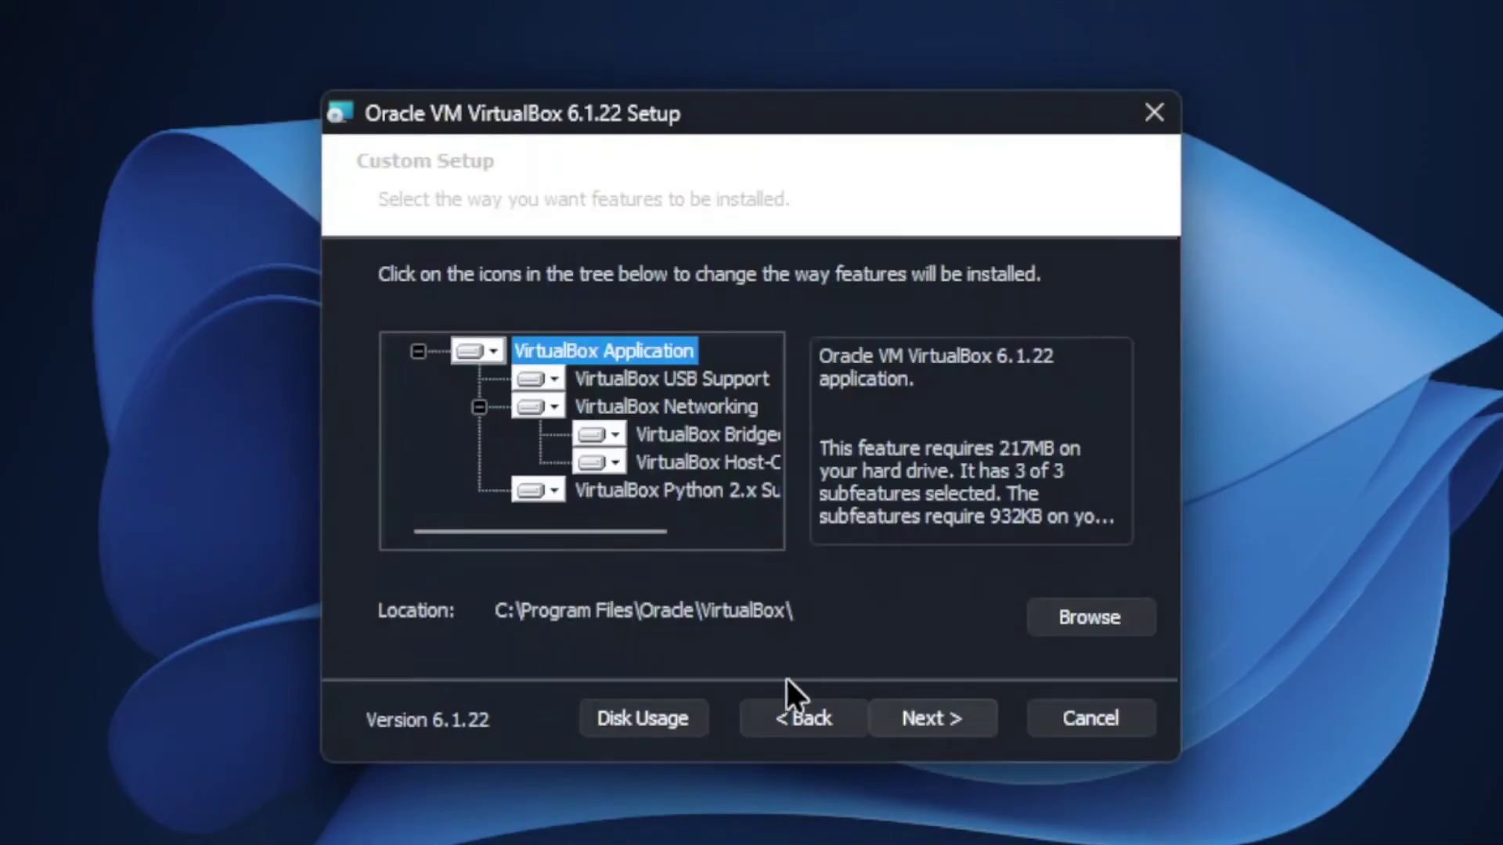
click(921, 718)
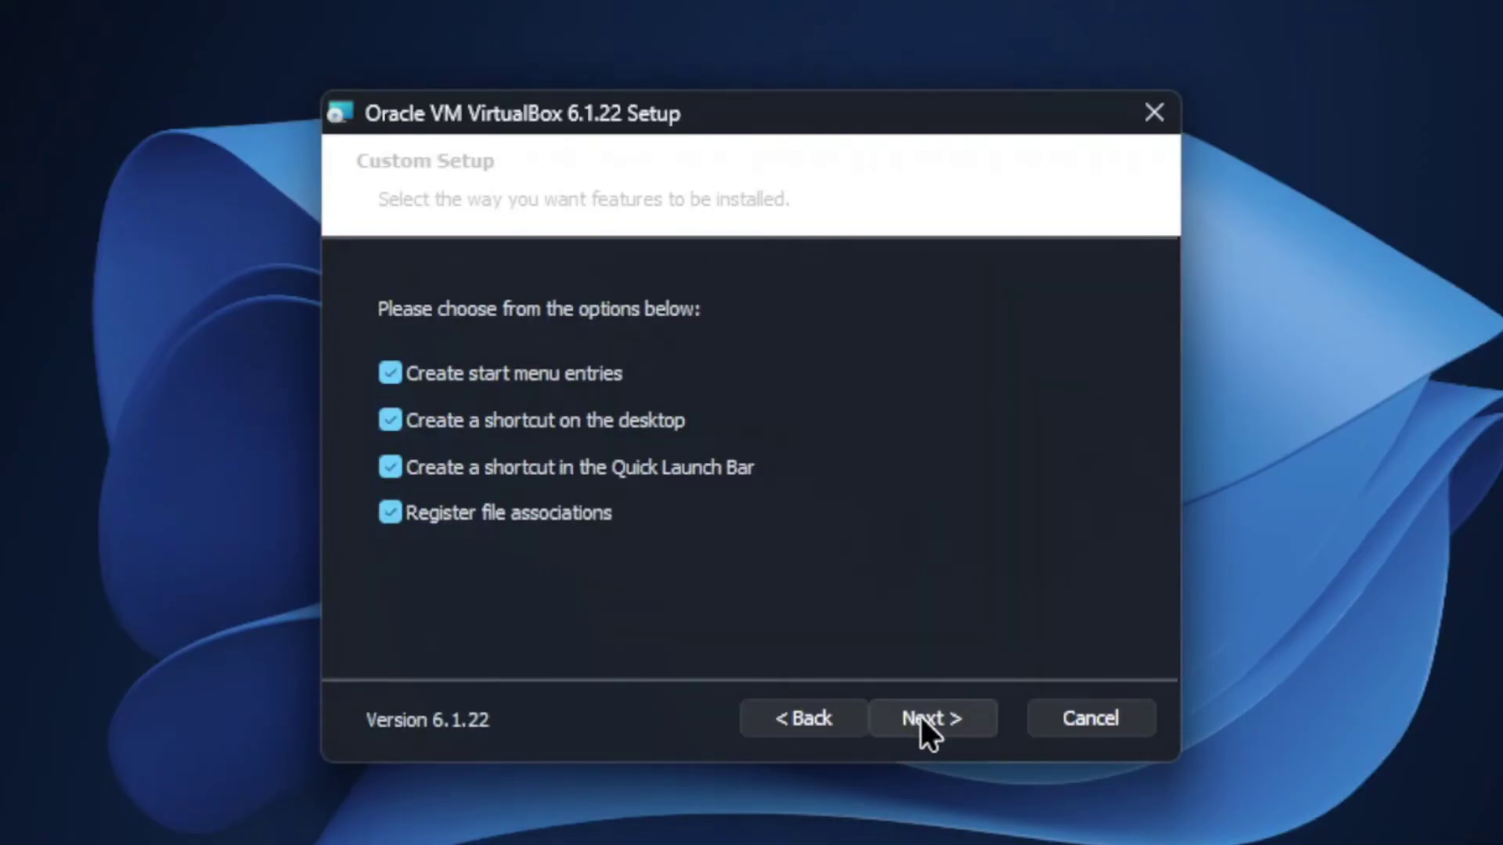
click(921, 716)
click(919, 716)
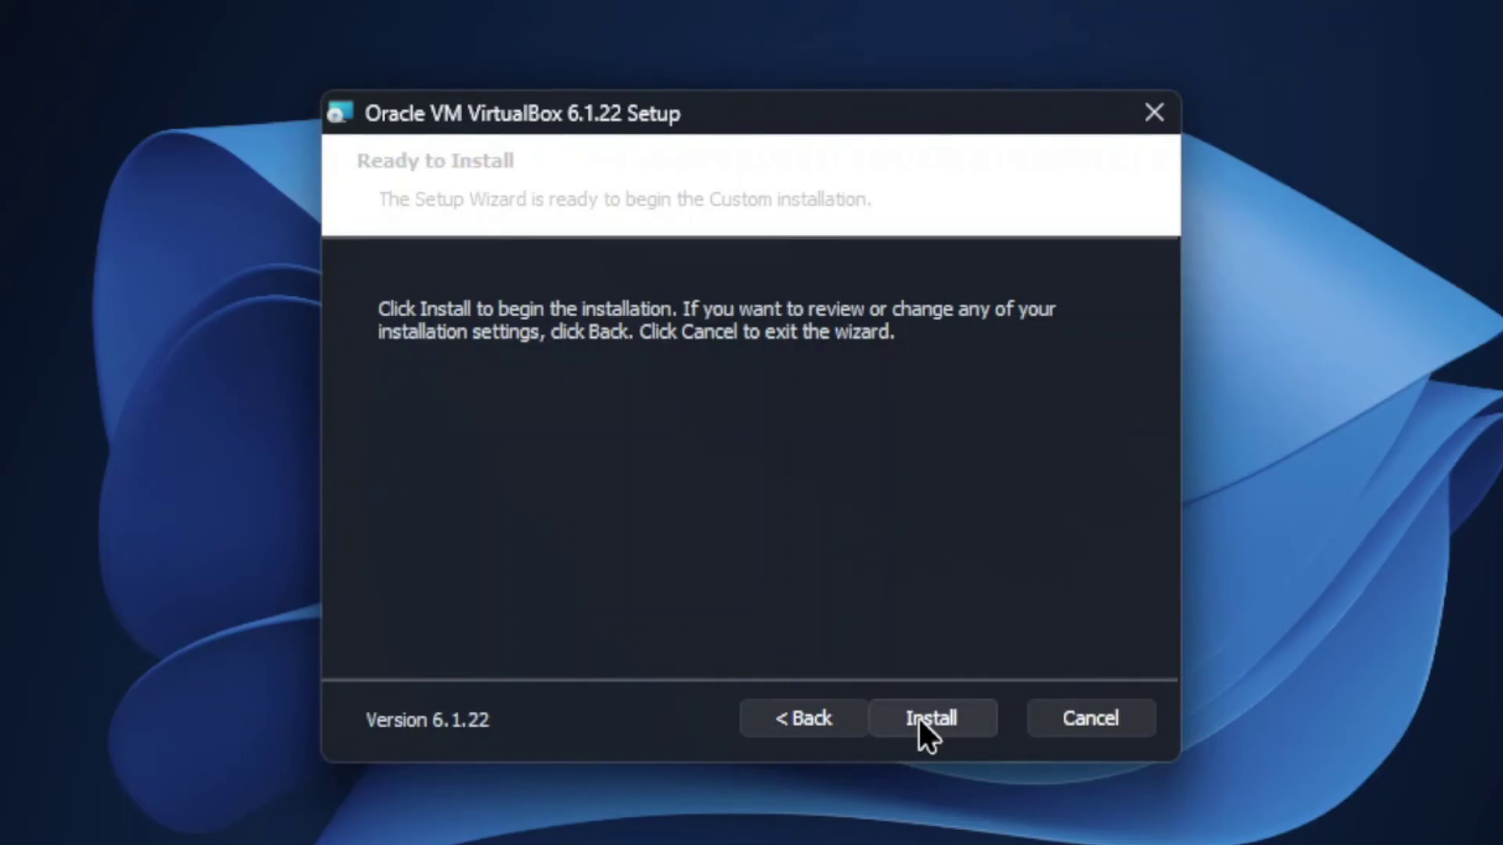
click(919, 719)
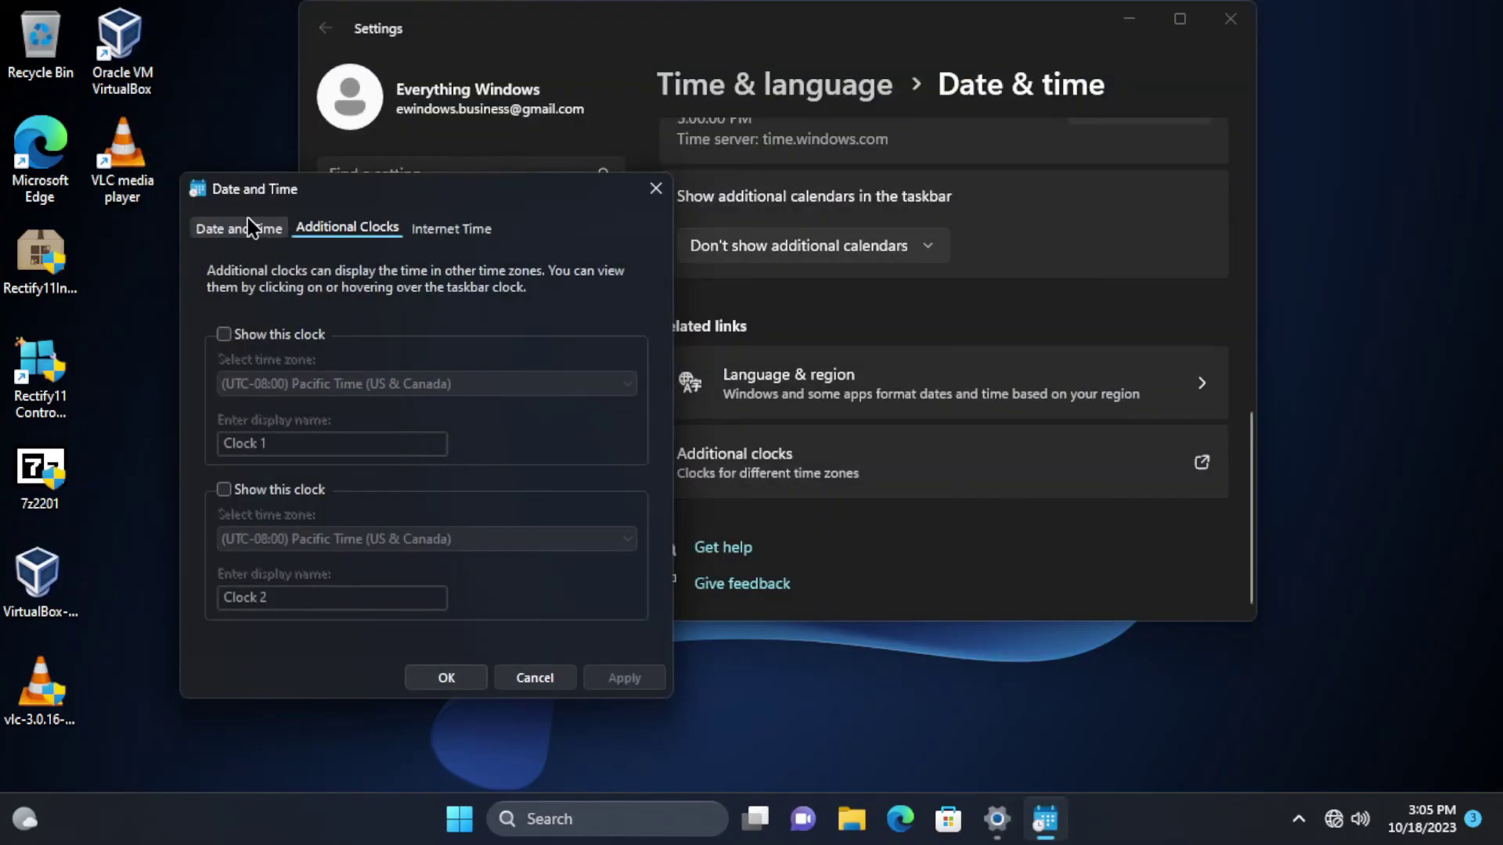
Open WordPad from Start search and drag its window around the desktop
click(247, 224)
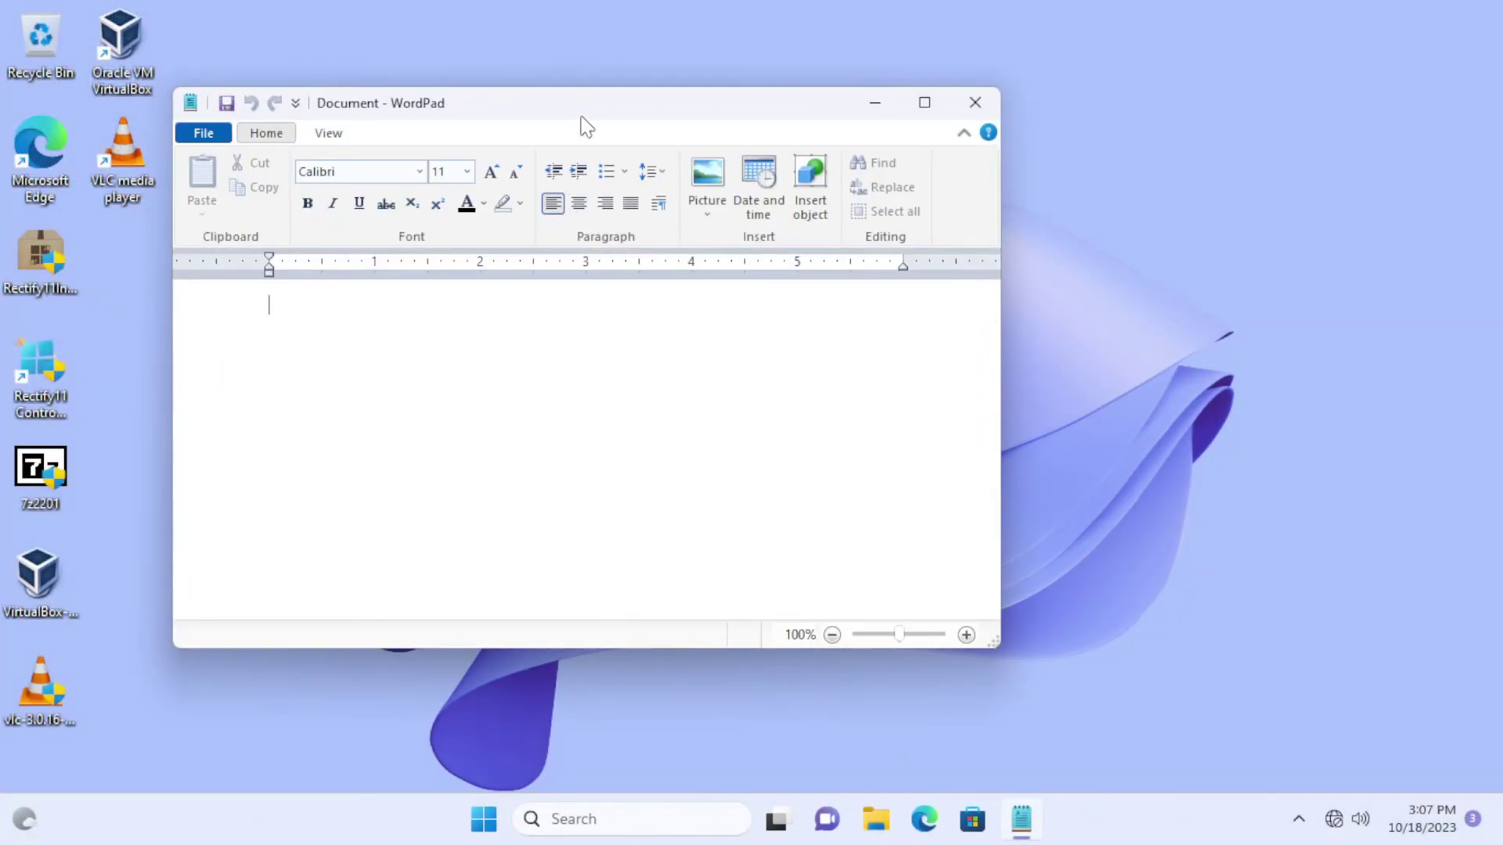
mouse_move(584, 117)
mouse_down()
mouse_move(555, 100)
mouse_move(603, 151)
mouse_move(524, 111)
mouse_move(595, 128)
mouse_move(520, 148)
mouse_move(576, 90)
mouse_up()
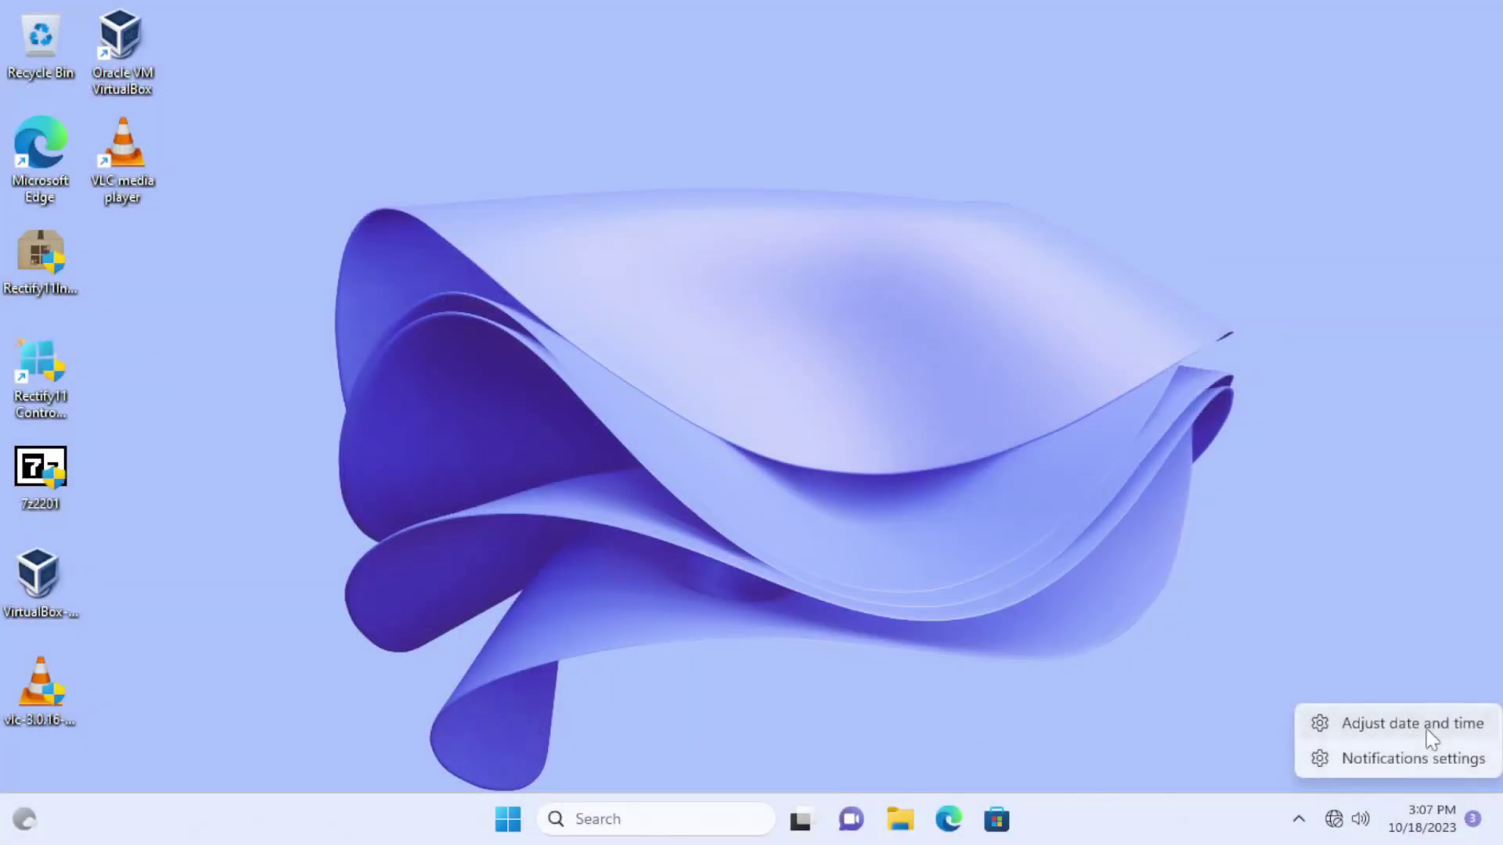
Open the Date & time settings from the taskbar clock
click(1424, 727)
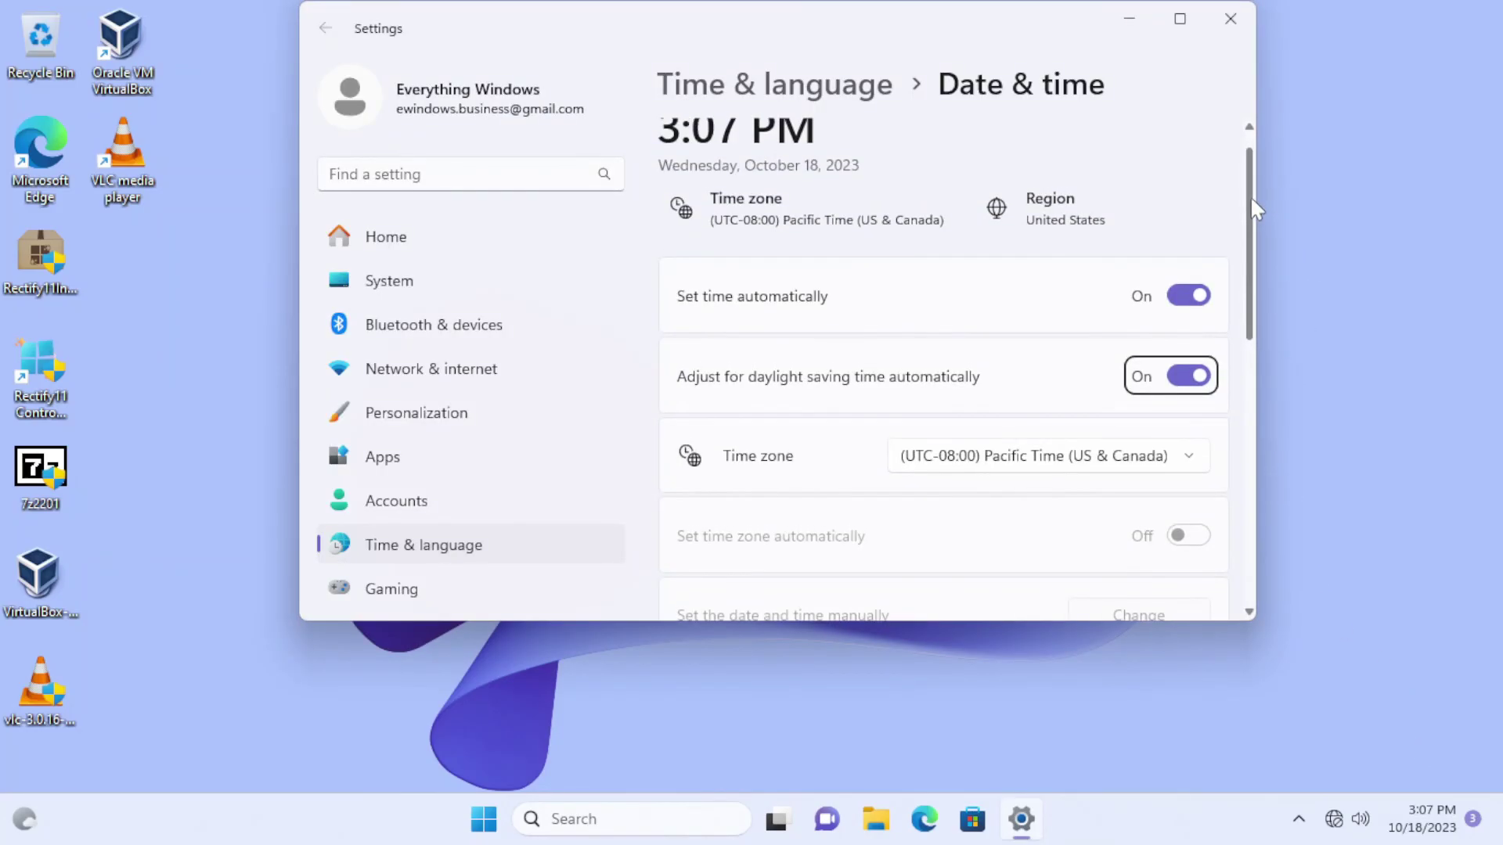
View the Date and Time tab under Additional clocks, close Settings, and search Start for 'perf'
scroll(1238, 285, down, 2)
scroll(1181, 406, down, 5)
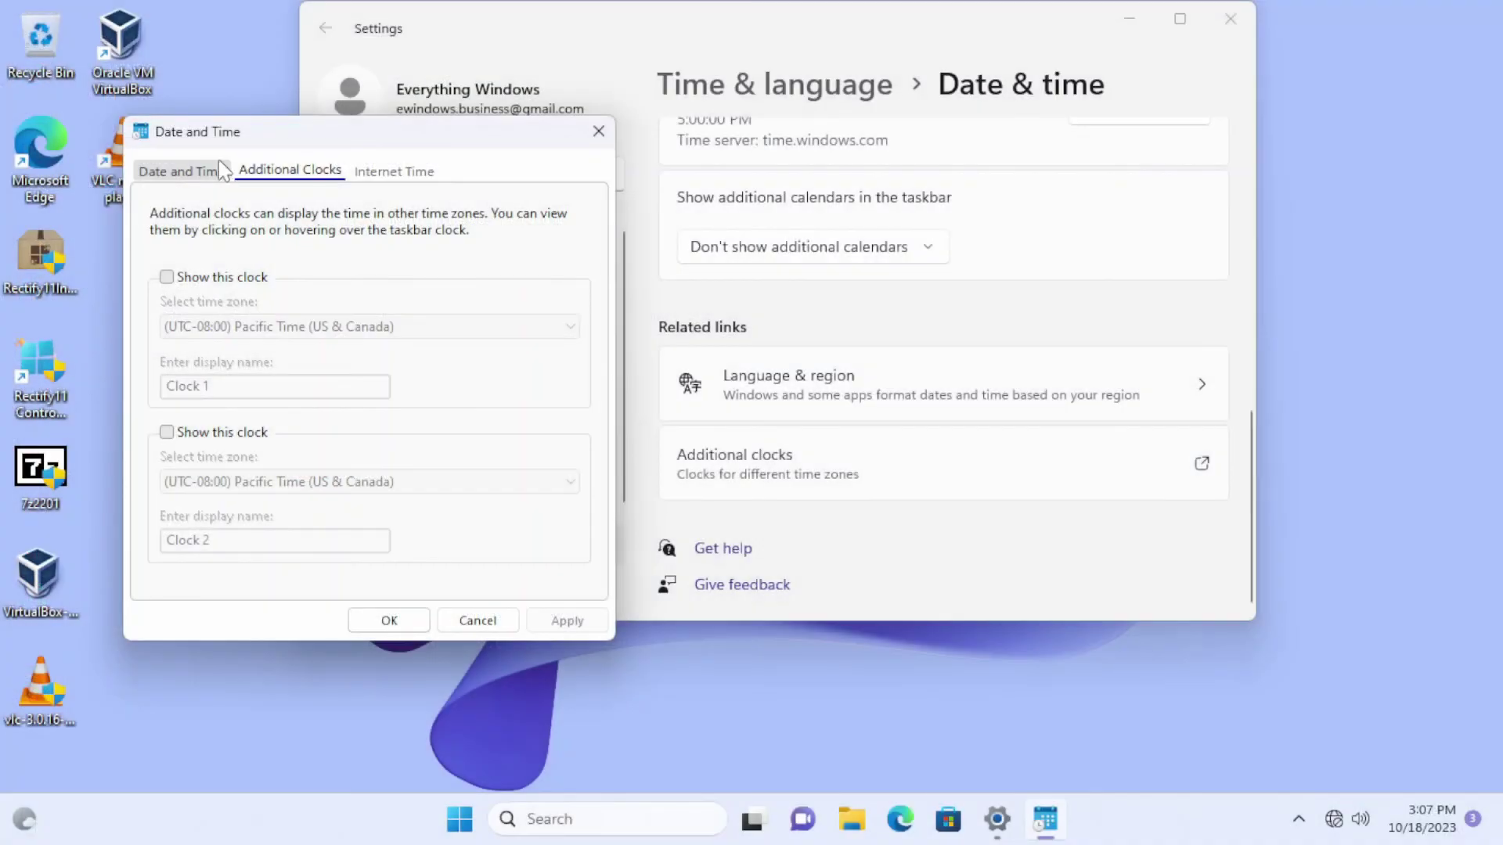
click(181, 170)
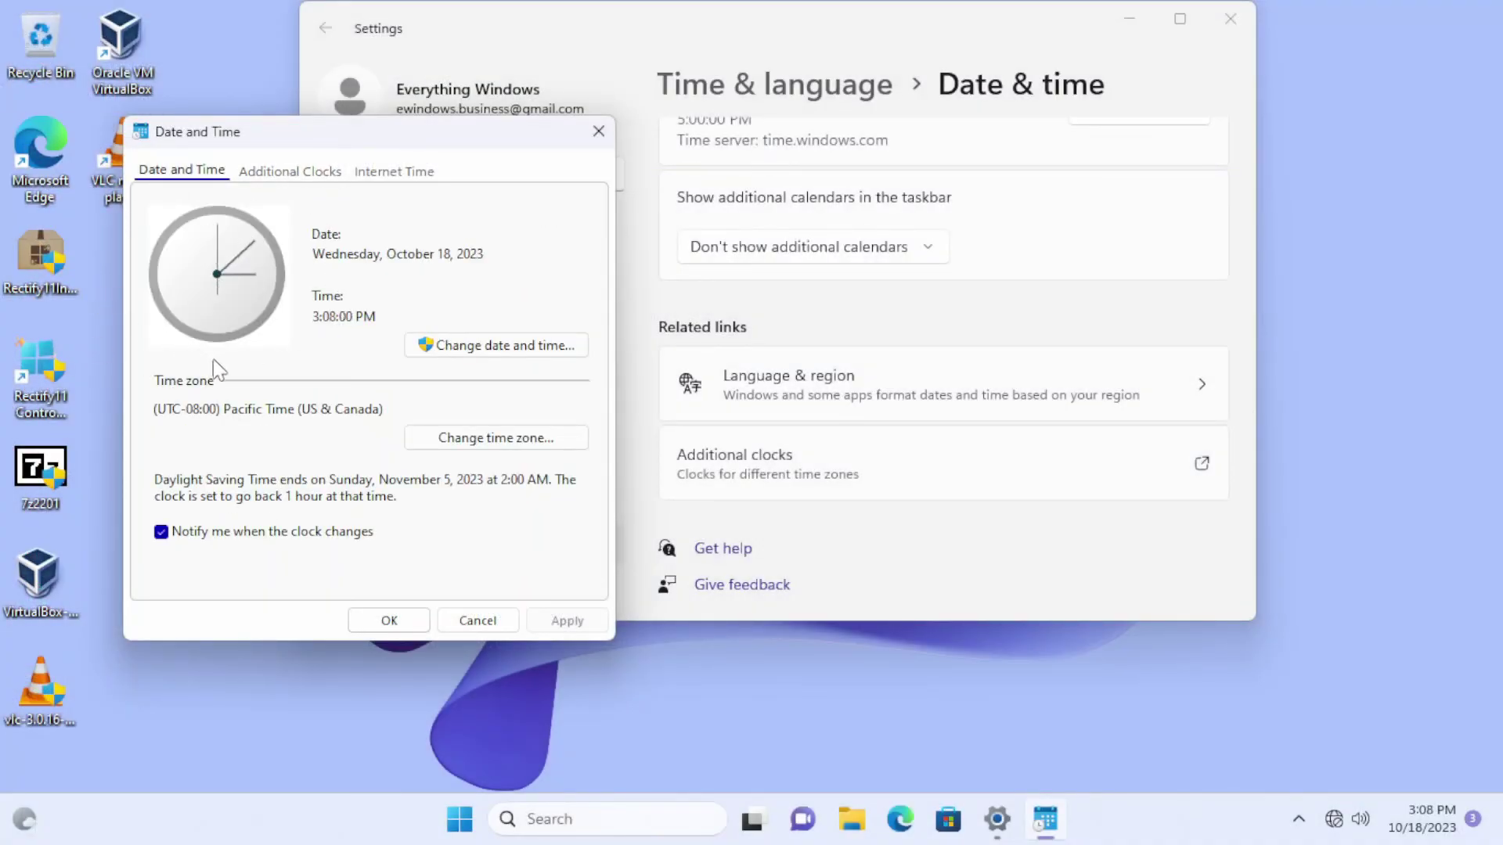
click(599, 130)
click(1232, 22)
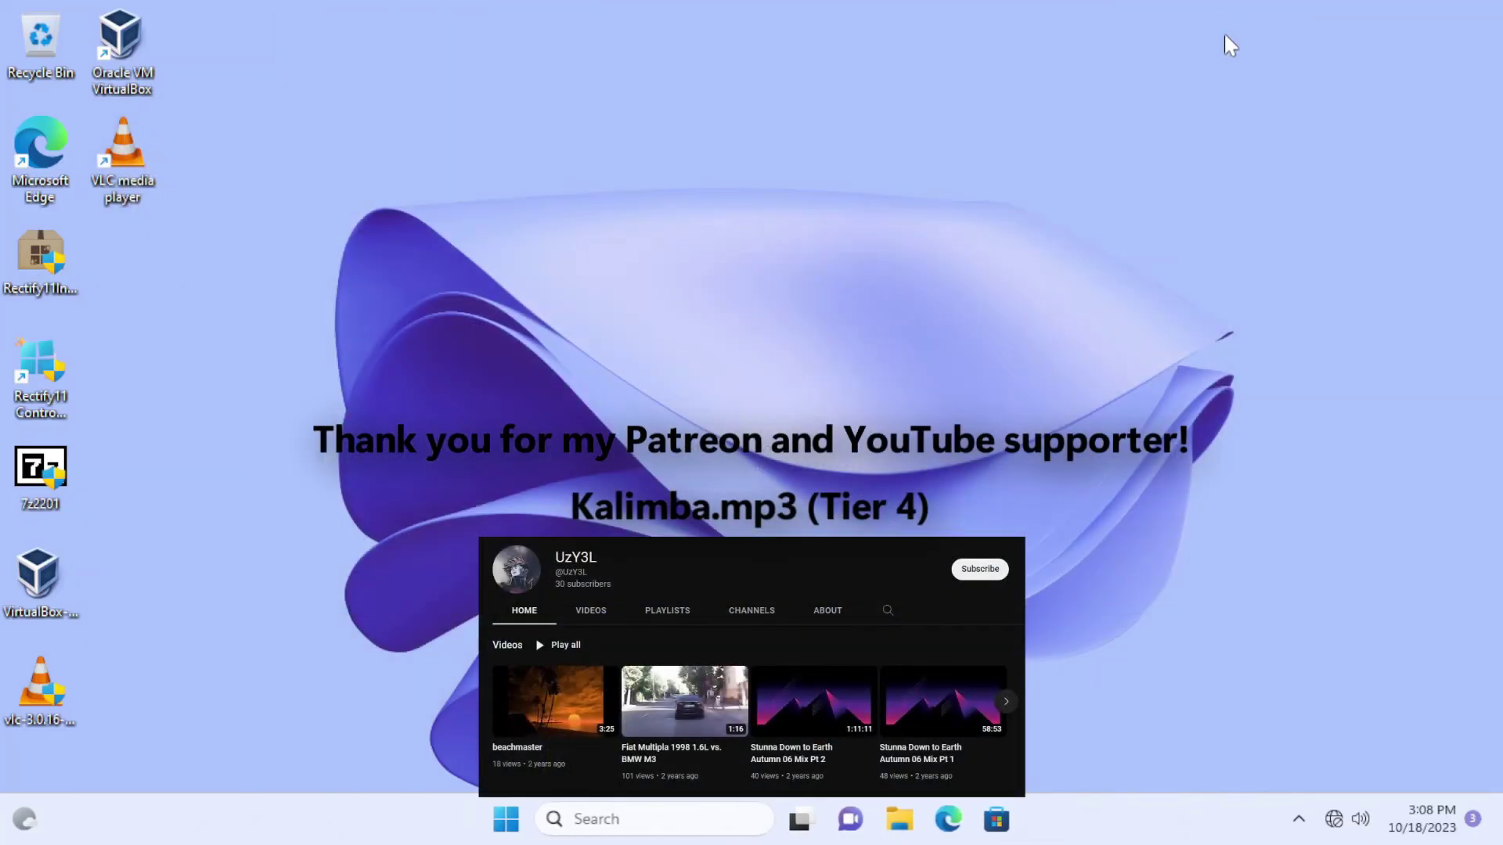
key(super)
text(perf)
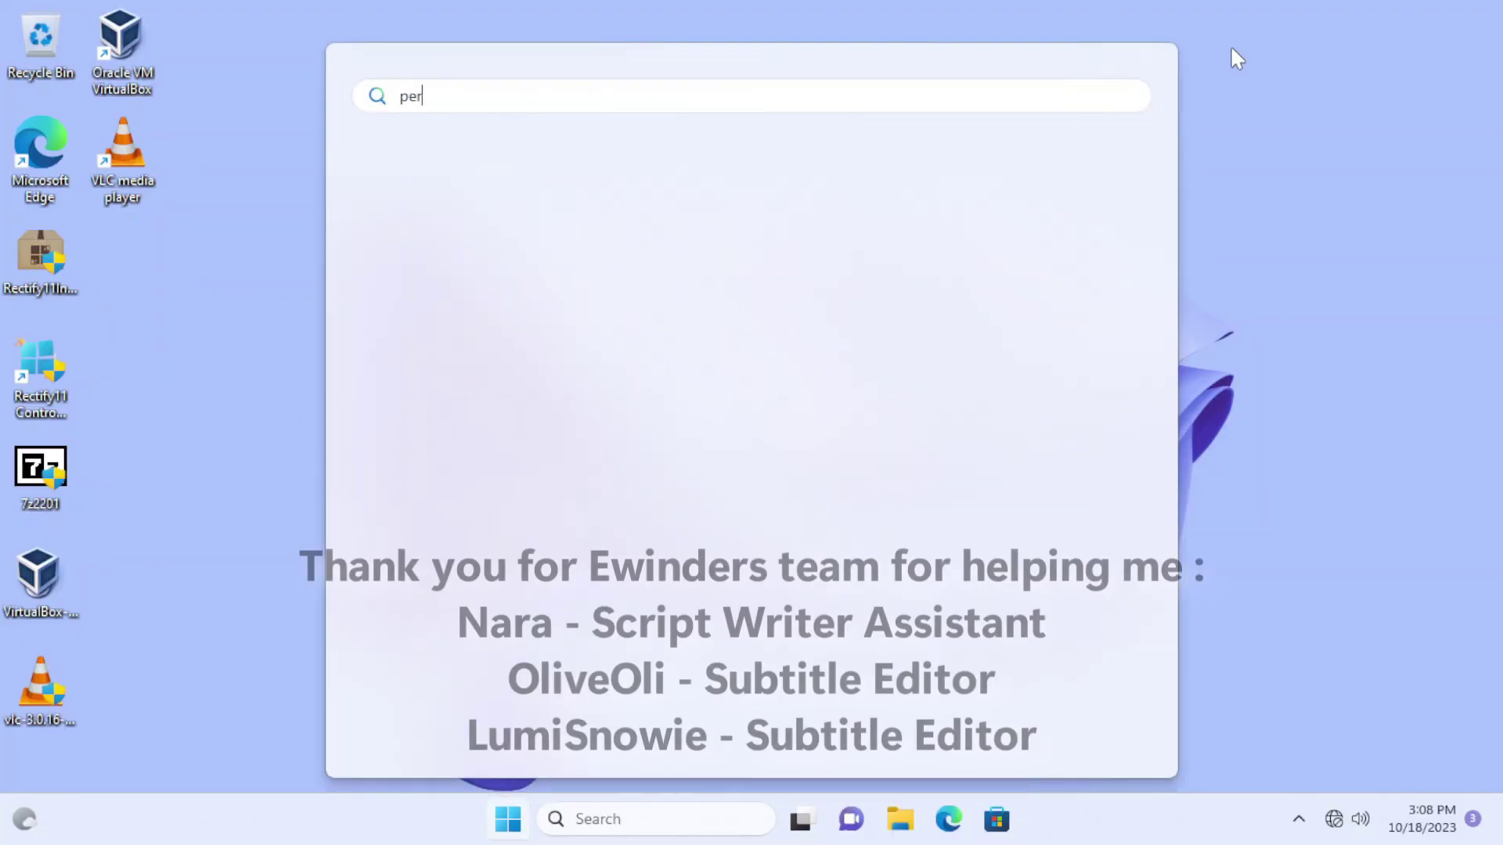